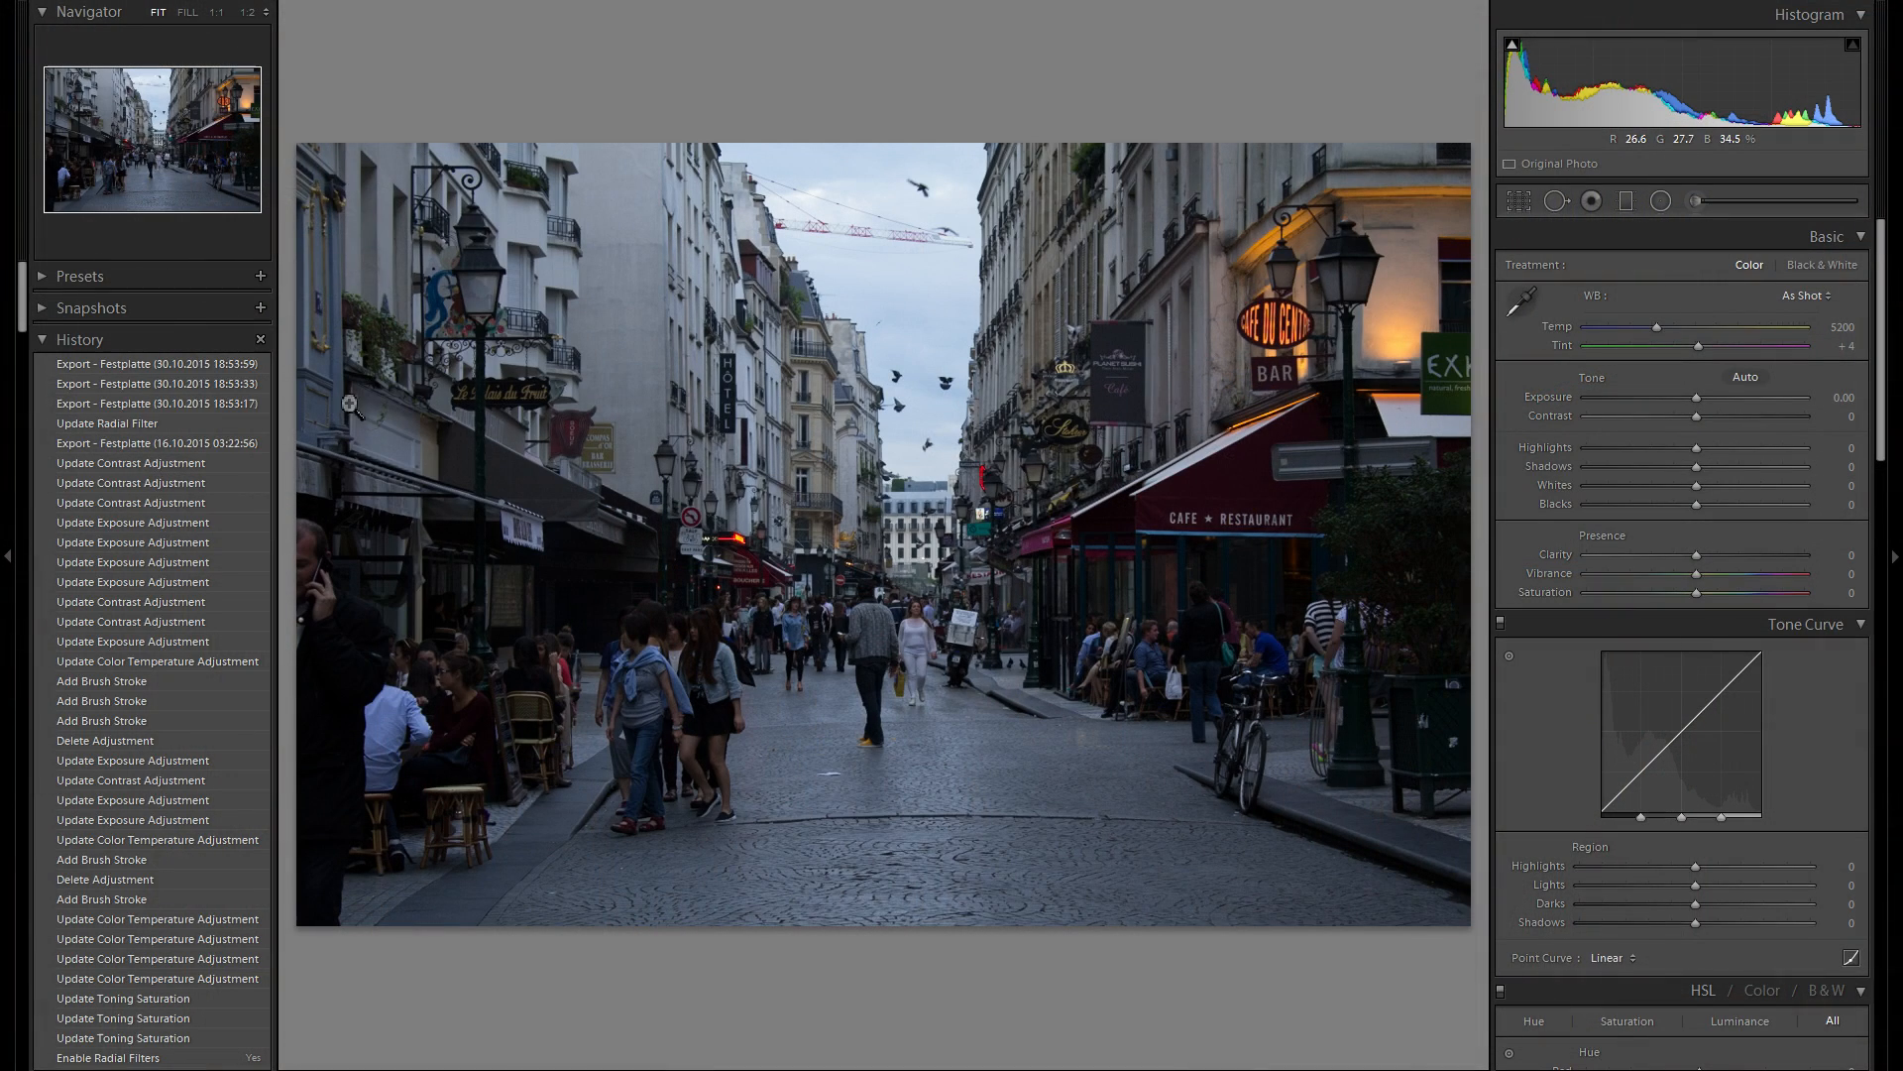
# - Restore the photo's most recent export state from its history and create a virtual copy of it in a wider view
pyautogui.click(247, 365)
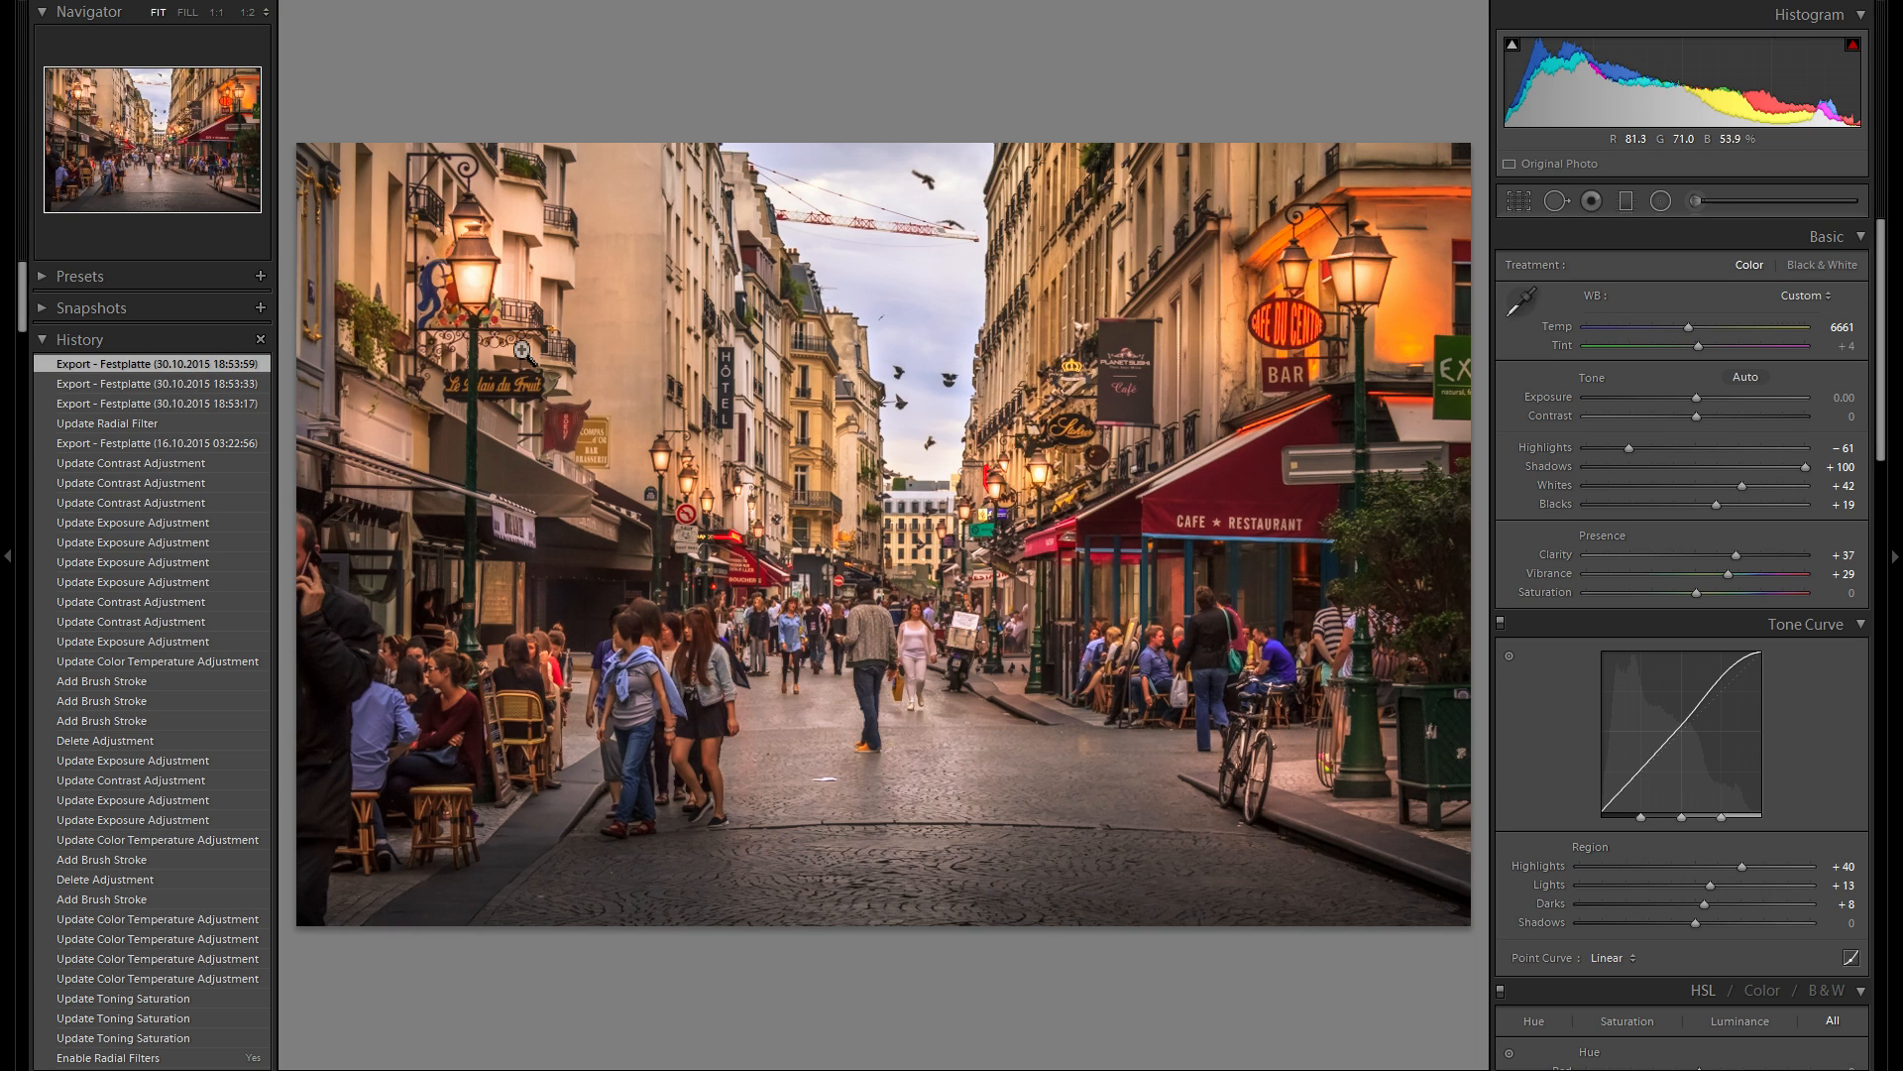
pyautogui.hotkey('ctrl', "'")
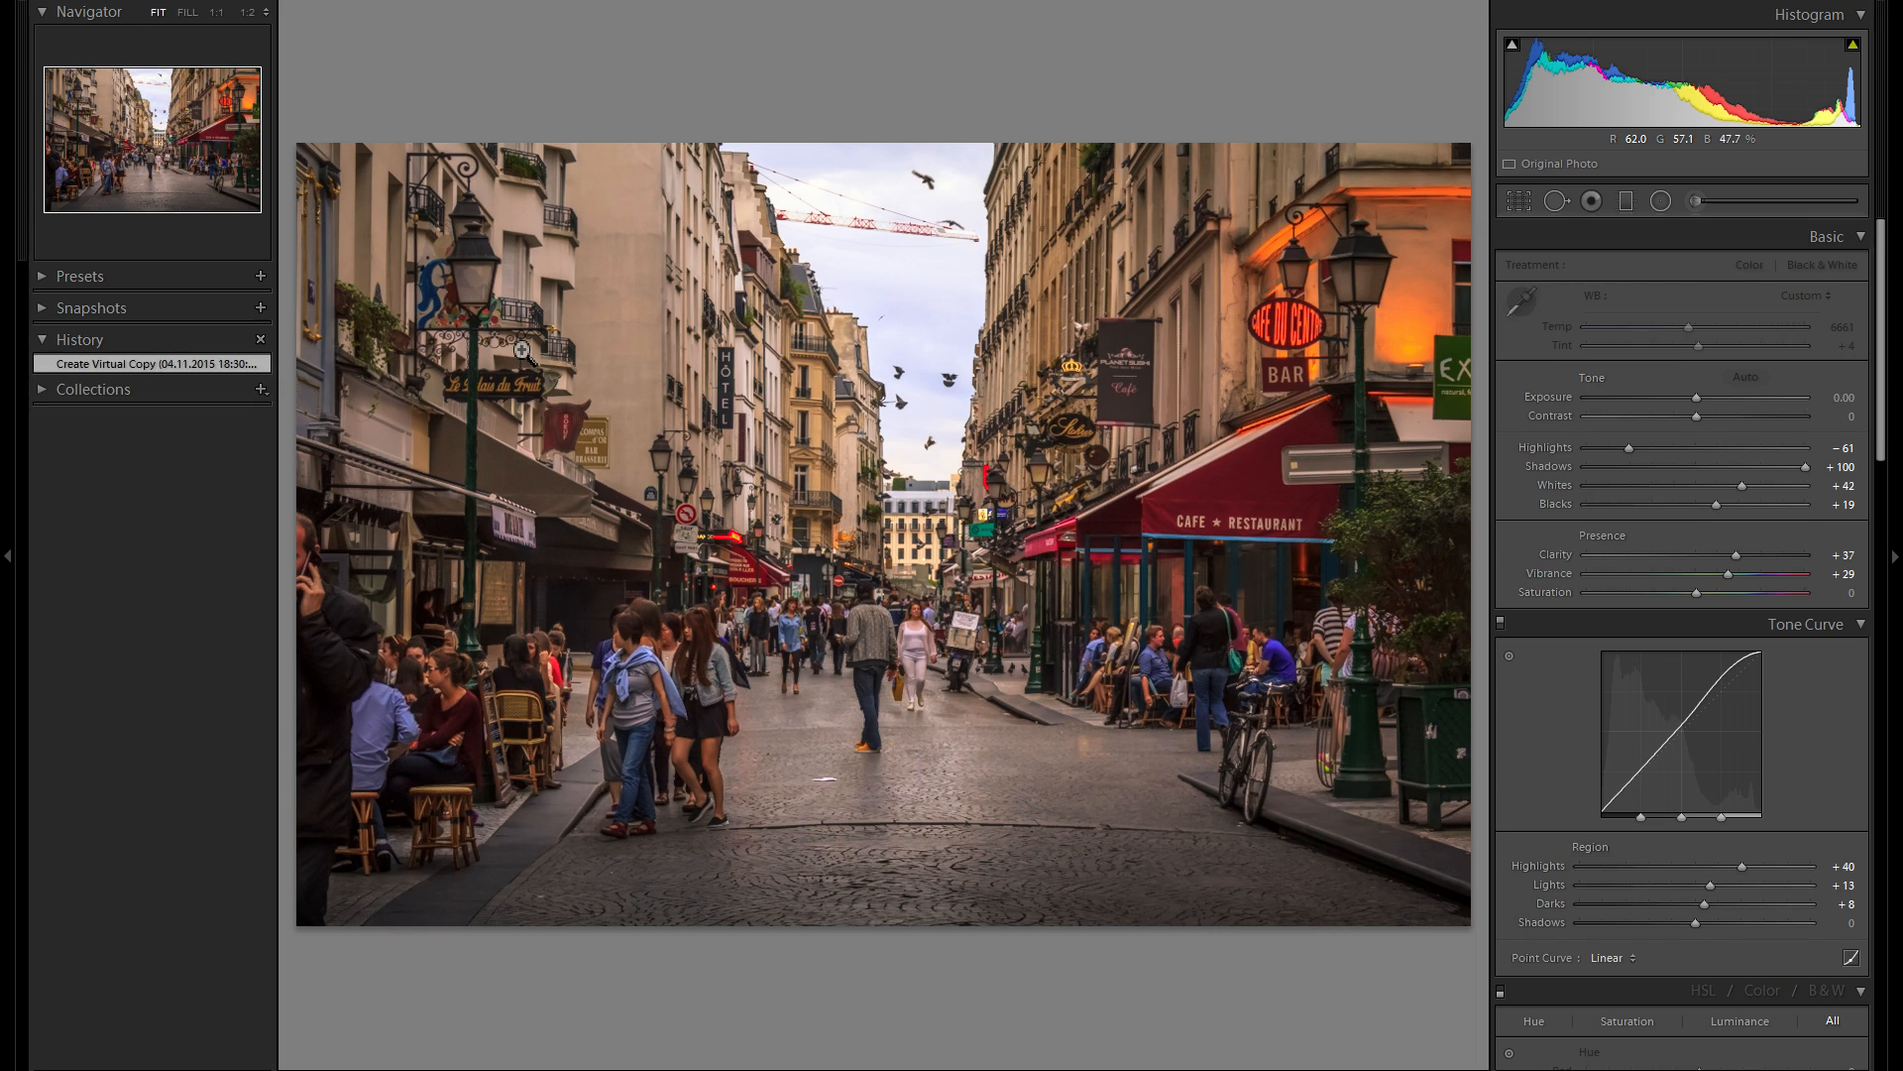
pyautogui.click(10, 362)
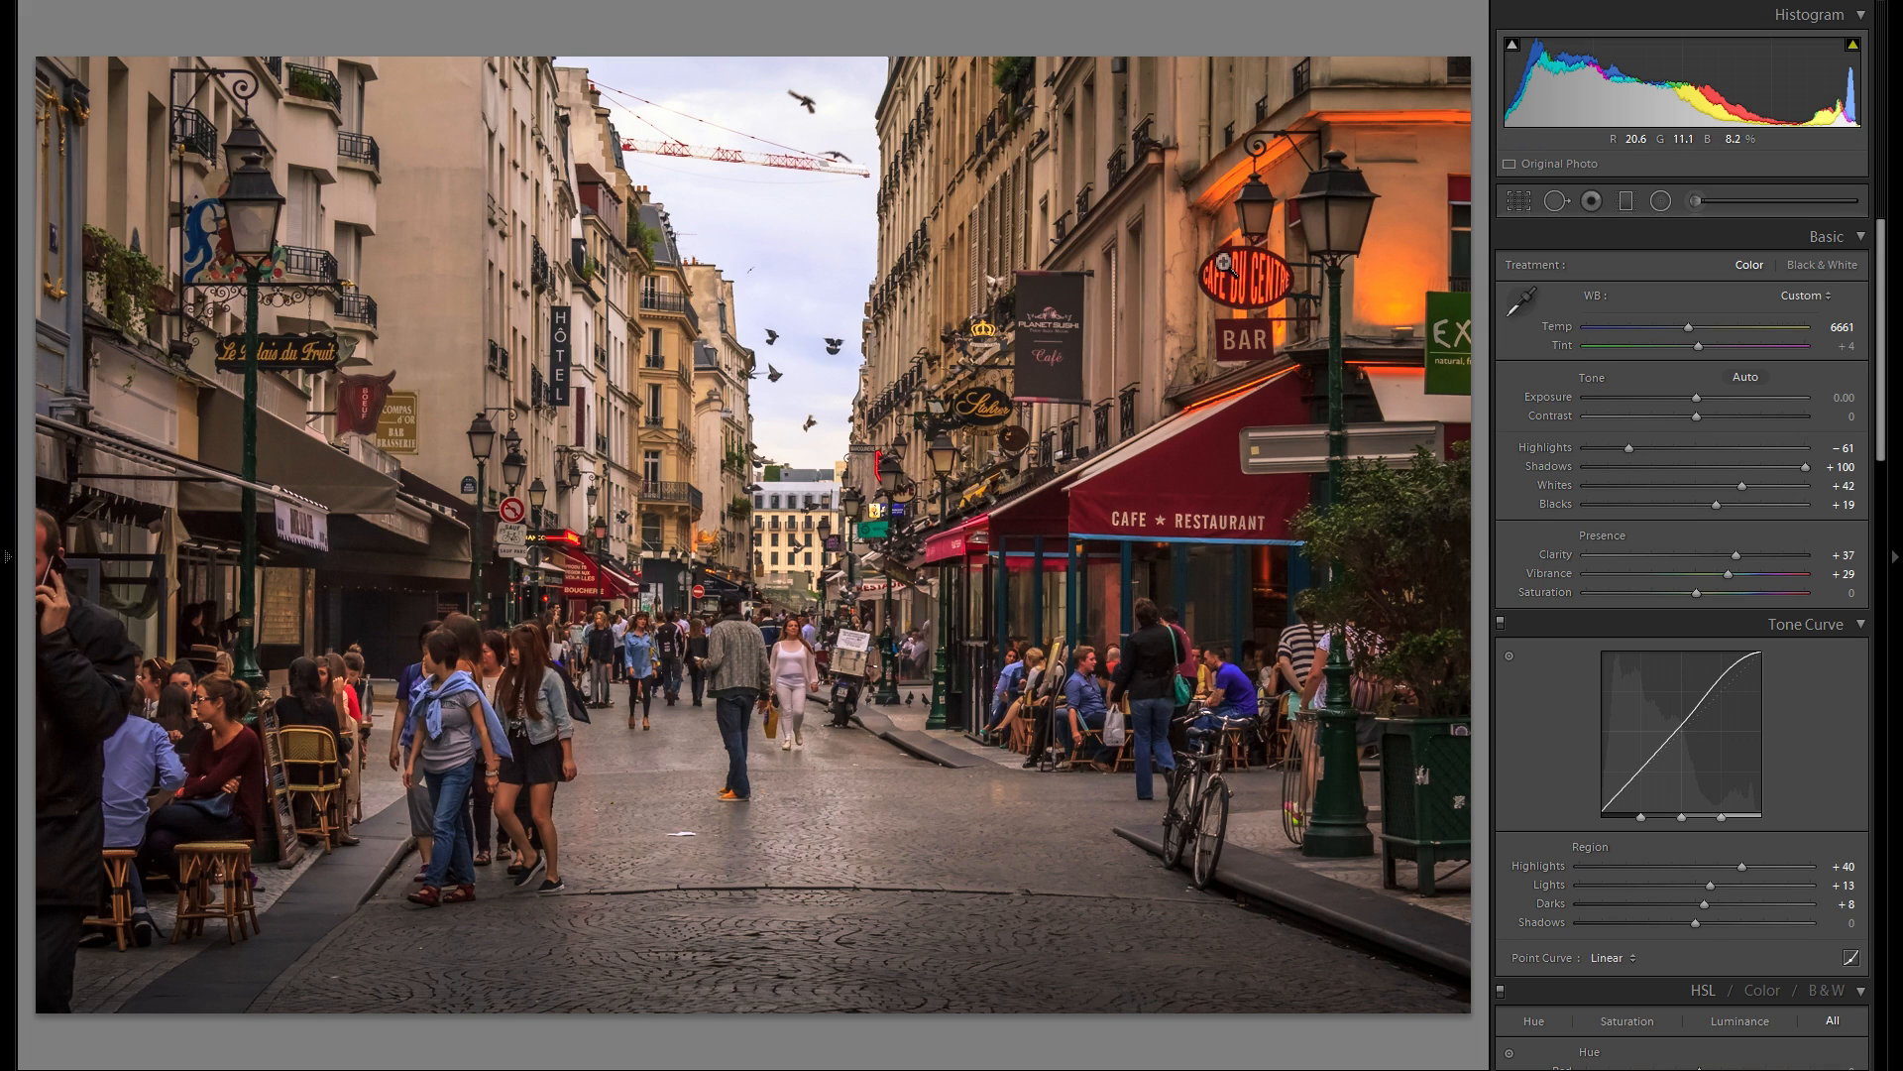
# - Place a small radial filter with feather 100 and an inverted mask over the large street lamp beside the café
pyautogui.click(1662, 202)
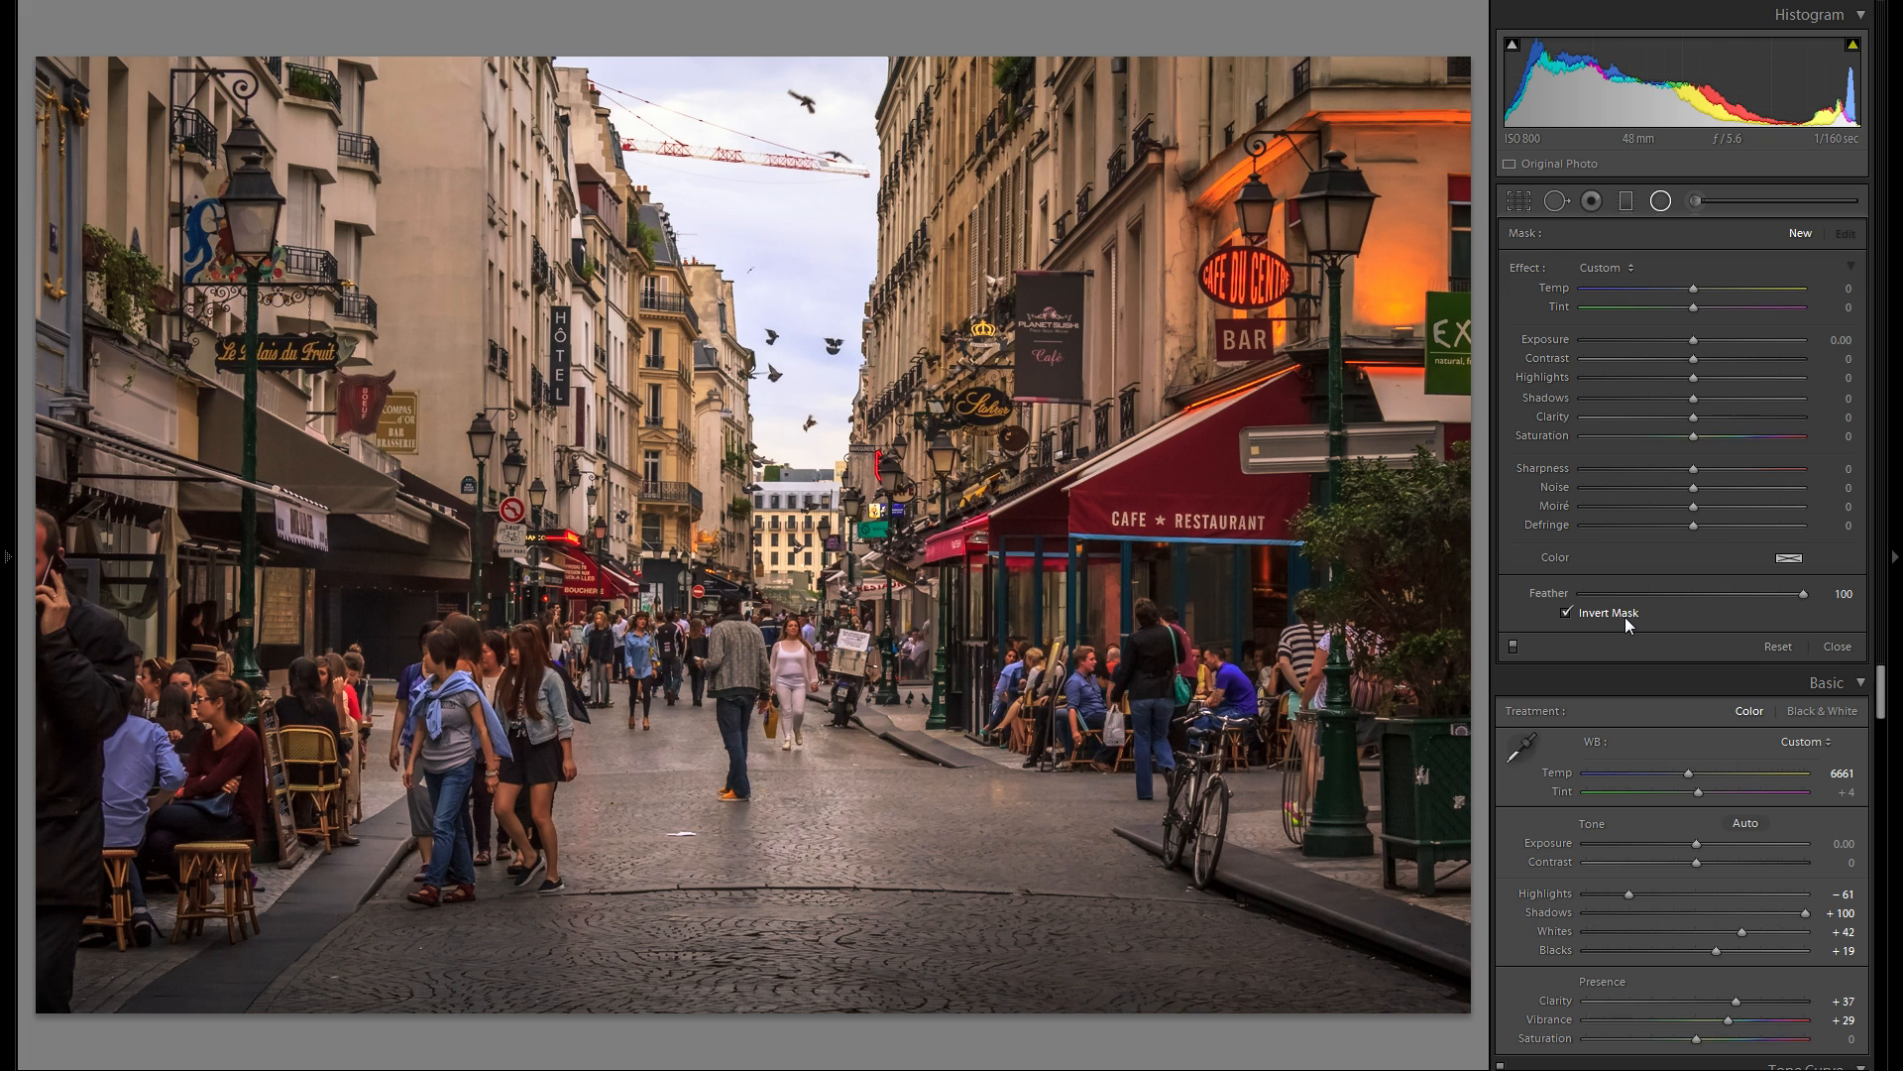
pyautogui.moveTo(1297, 177); pyautogui.dragTo(1354, 248)
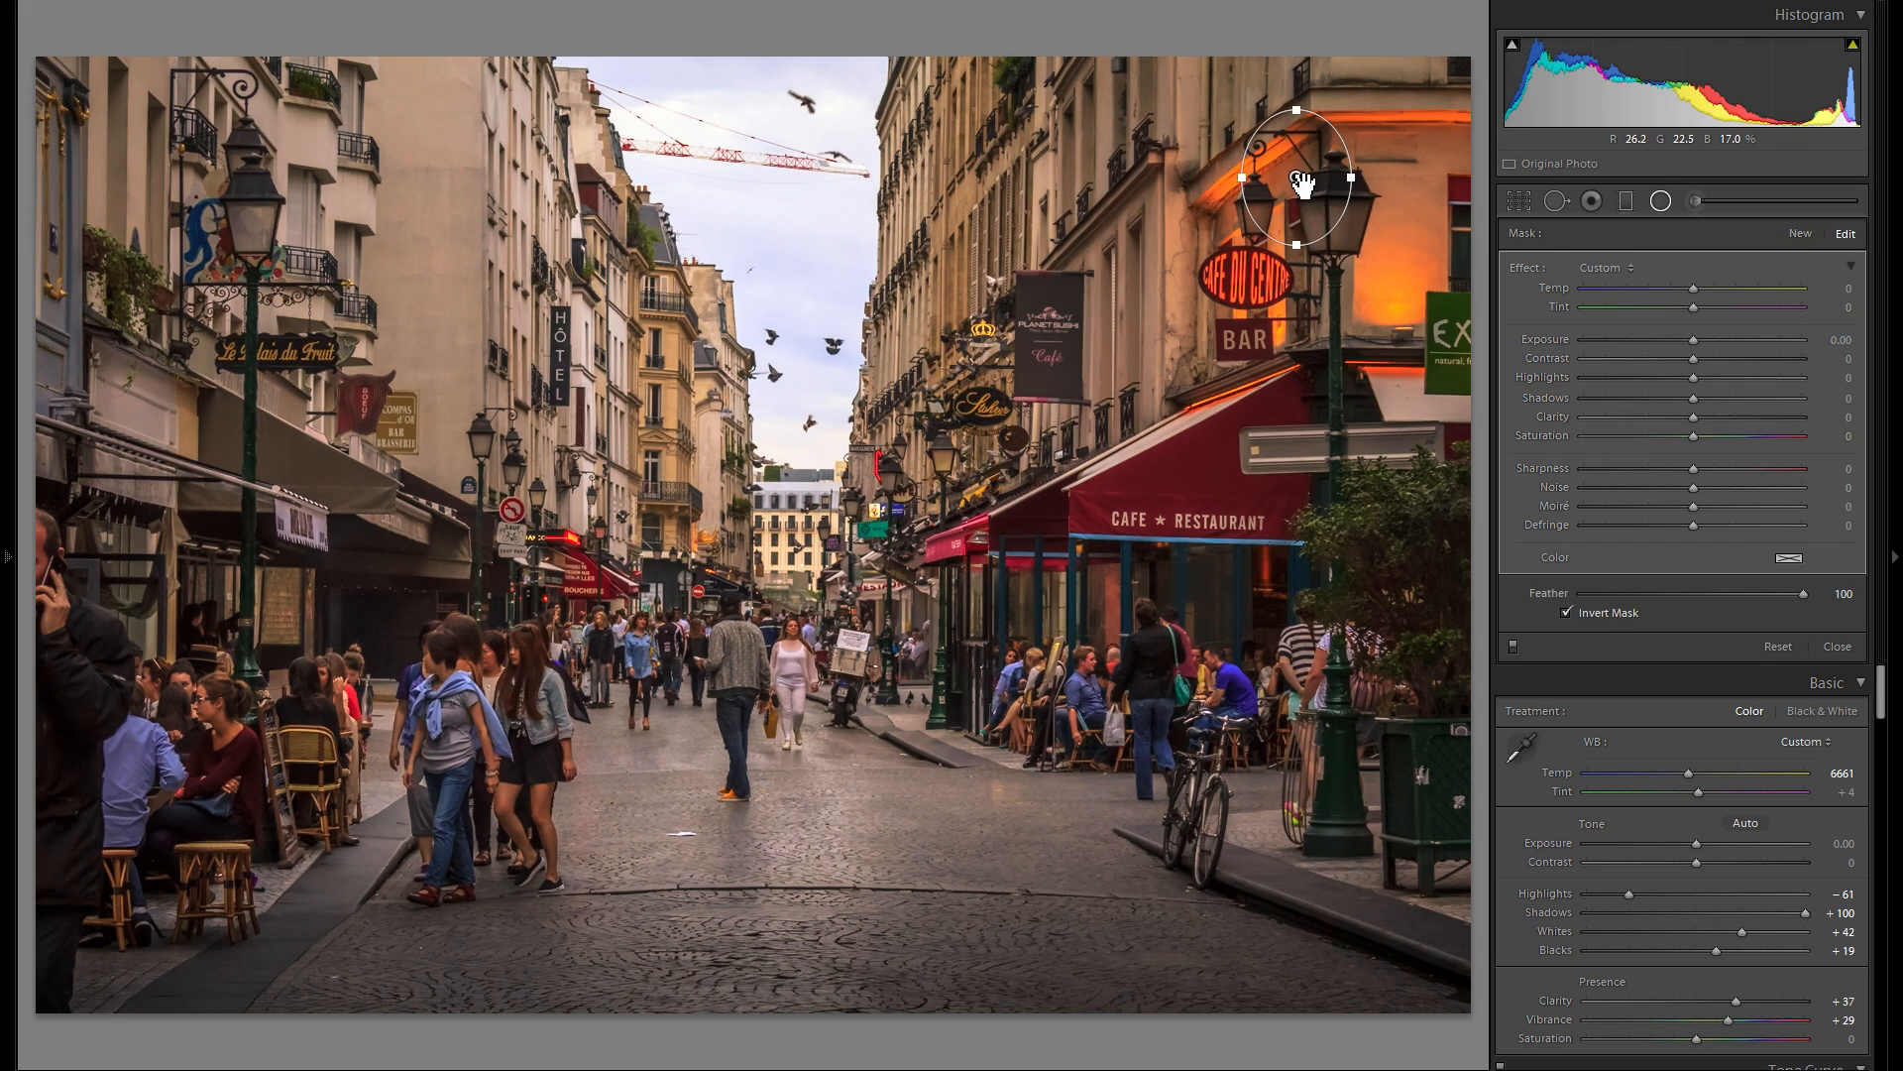
pyautogui.moveTo(1302, 182); pyautogui.dragTo(1334, 214)
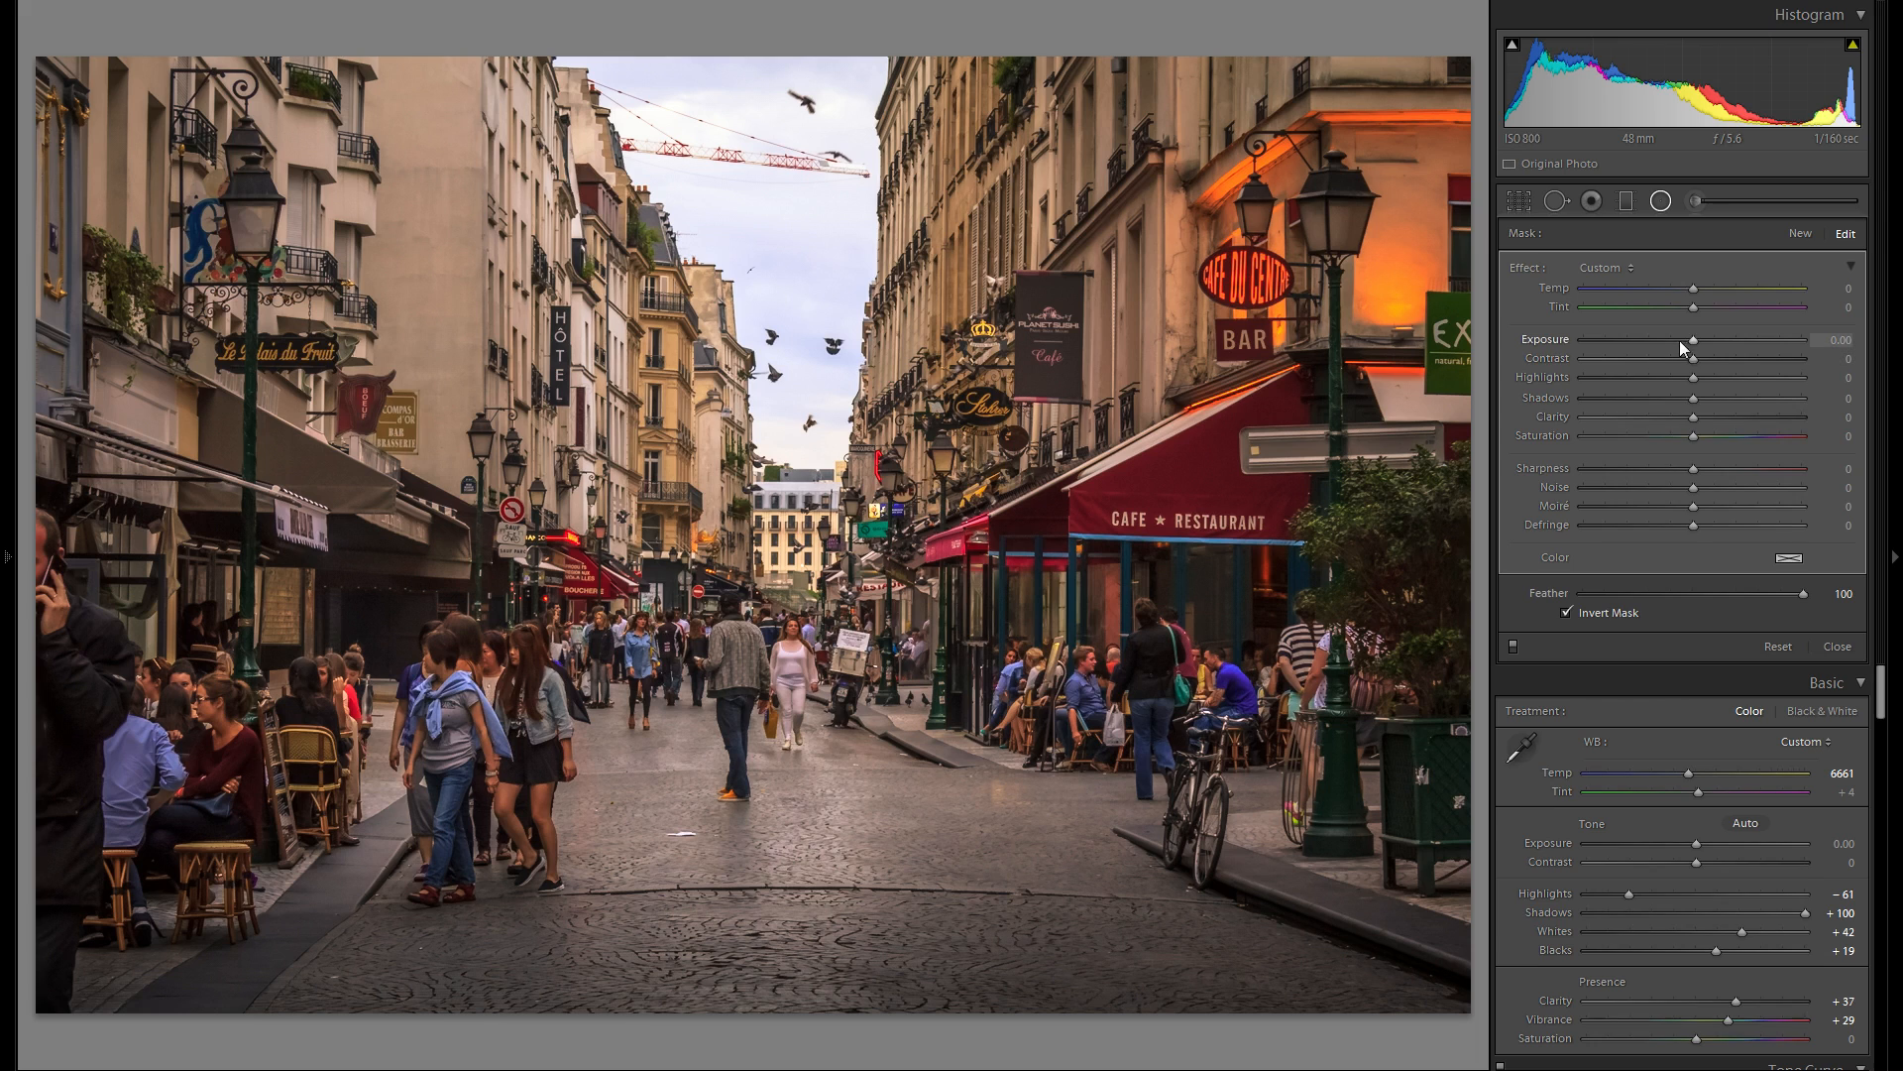
# - Try several exposure strengths on the lamp's radial filter, settle on 3.02, and give it an orange color tint
pyautogui.moveTo(1722, 341); pyautogui.dragTo(1731, 341)
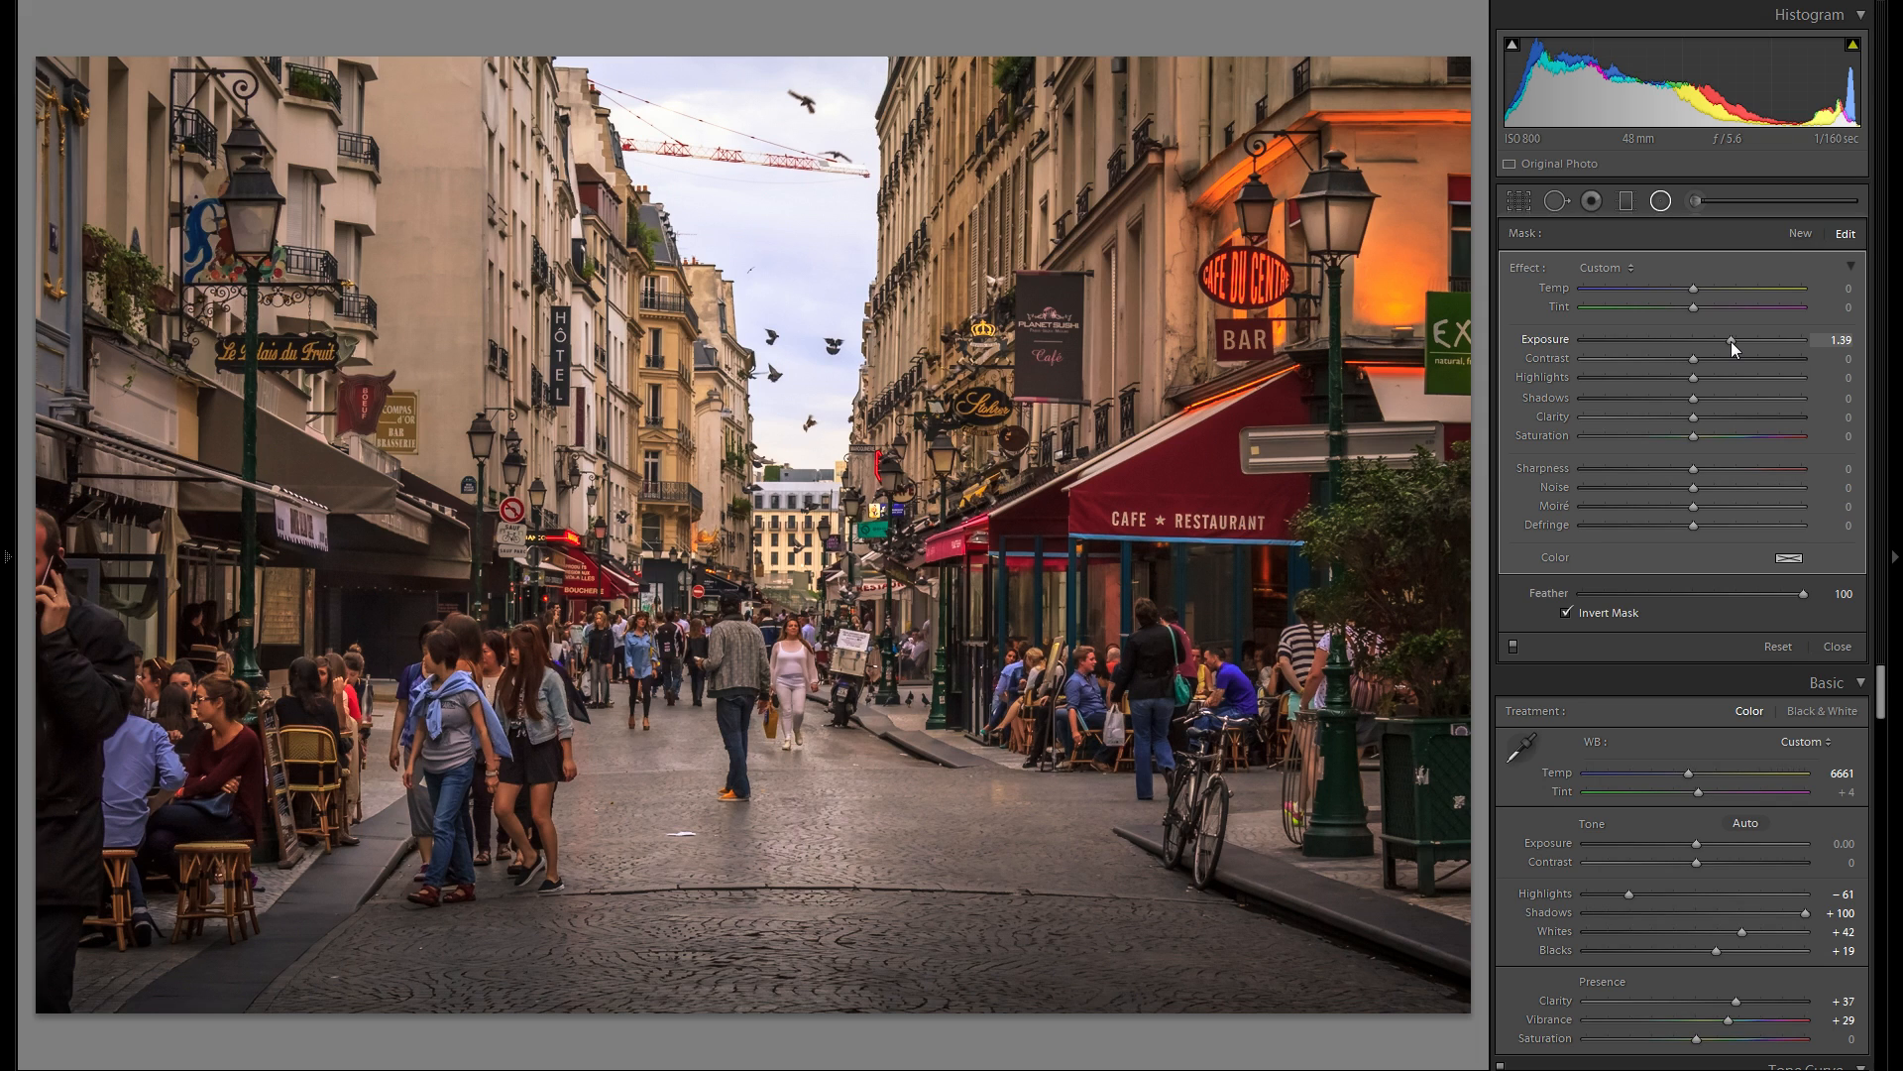
pyautogui.moveTo(1731, 341); pyautogui.dragTo(1768, 340)
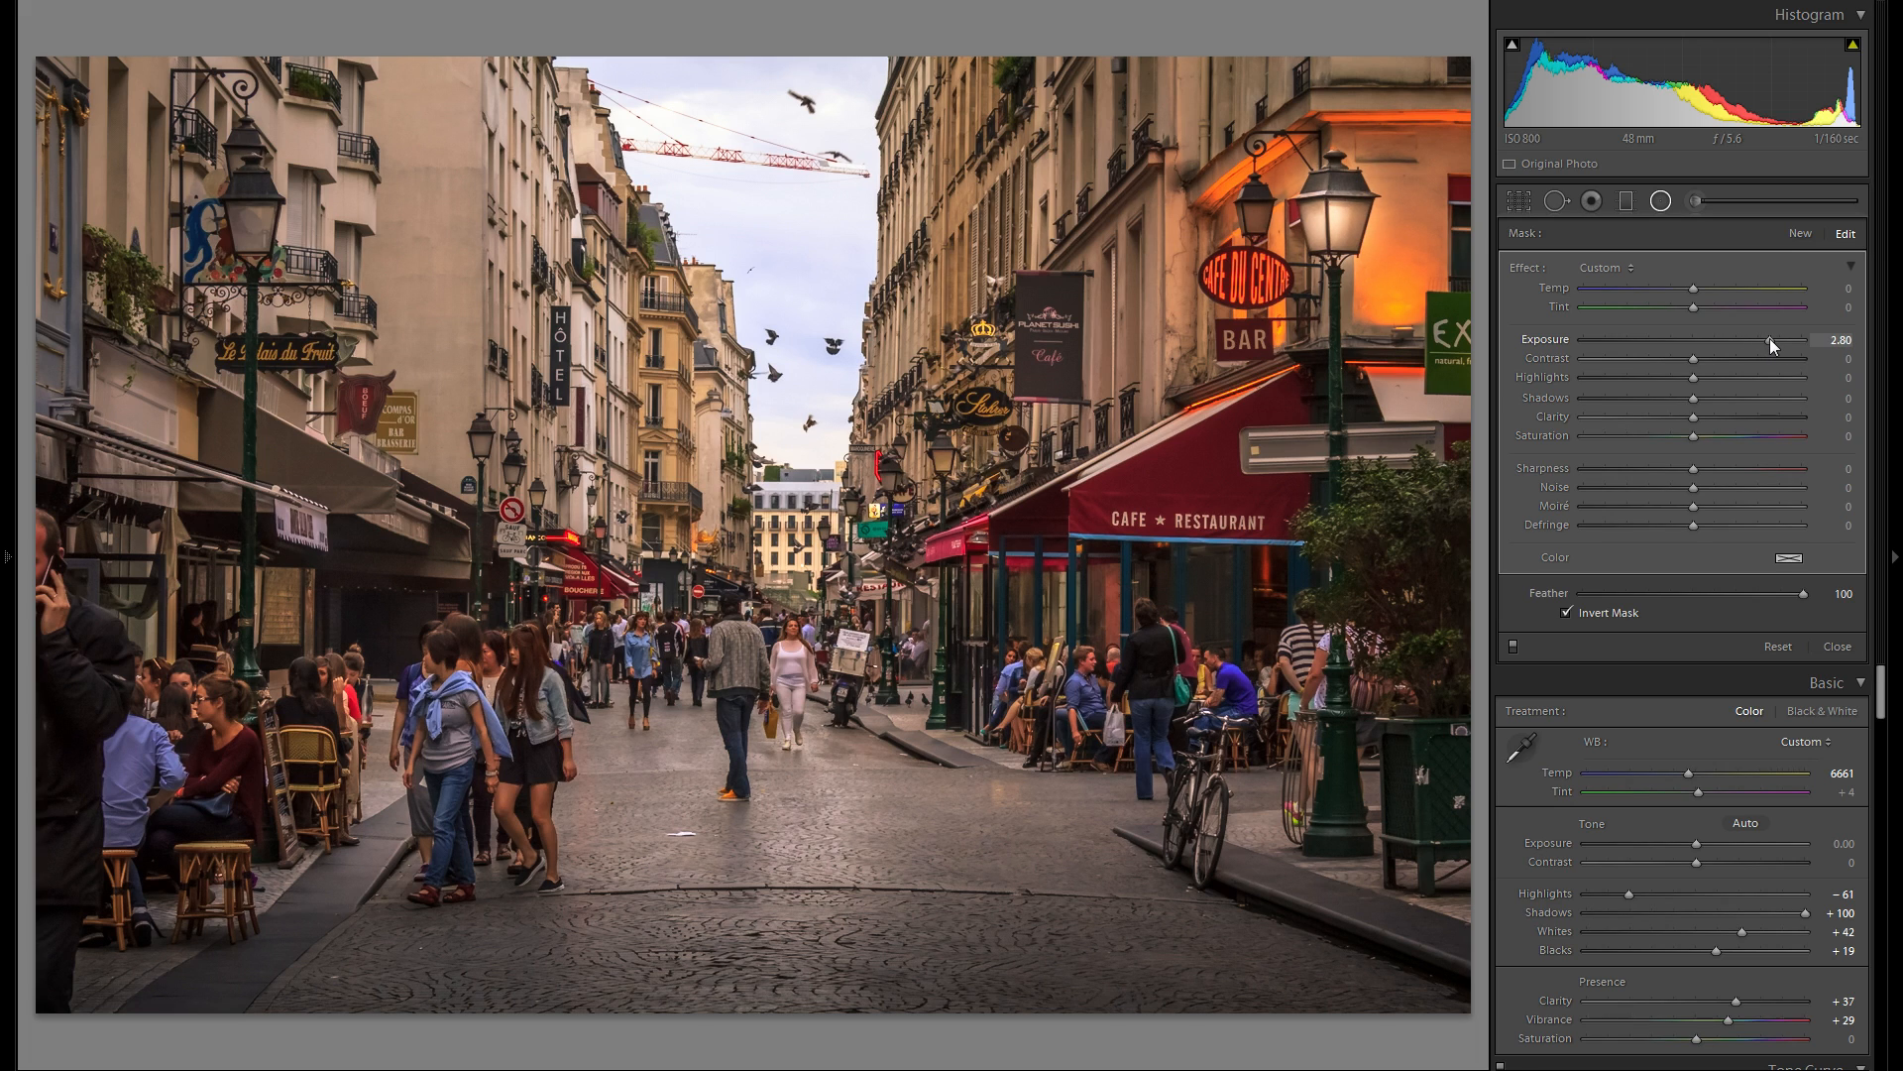
pyautogui.moveTo(1773, 340); pyautogui.dragTo(1791, 339)
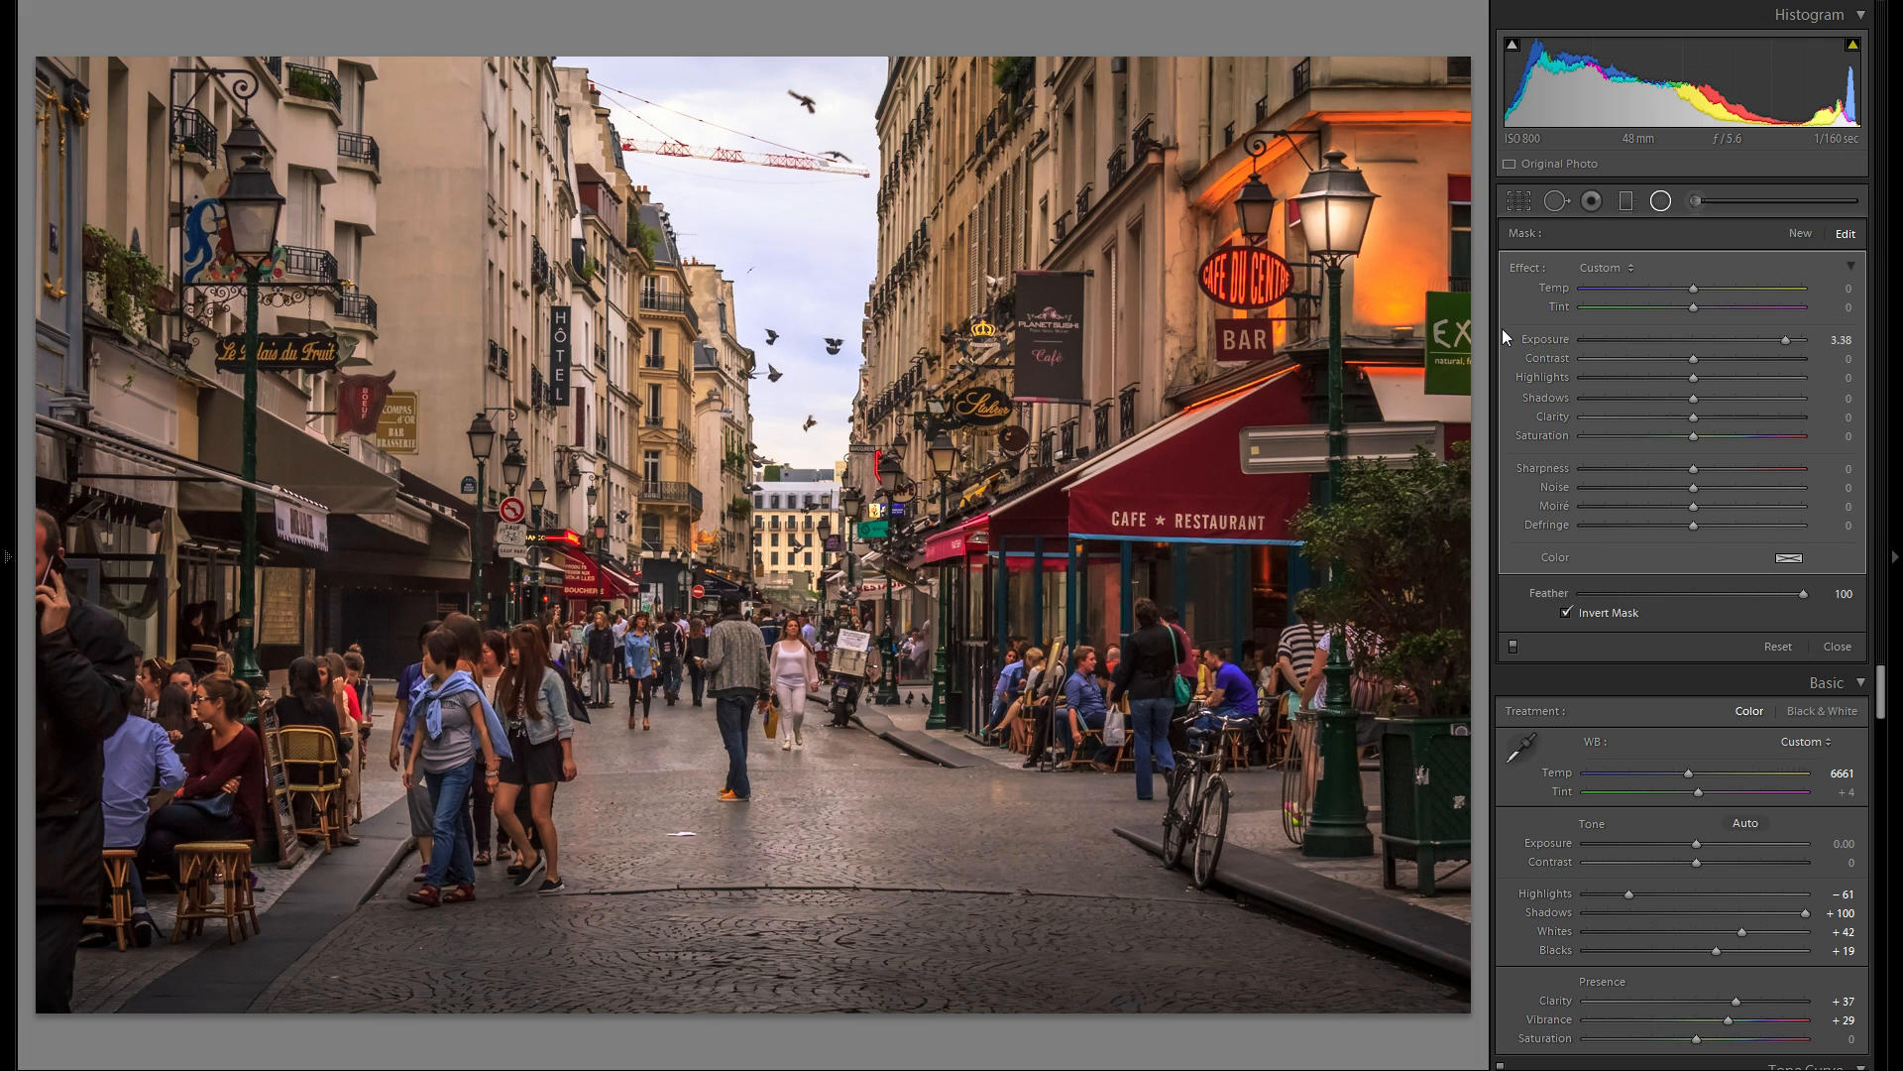
pyautogui.moveTo(1747, 338)
pyautogui.mouseDown()
pyautogui.moveTo(1769, 336)
pyautogui.moveTo(1705, 335)
pyautogui.moveTo(1724, 337)
pyautogui.mouseUp()
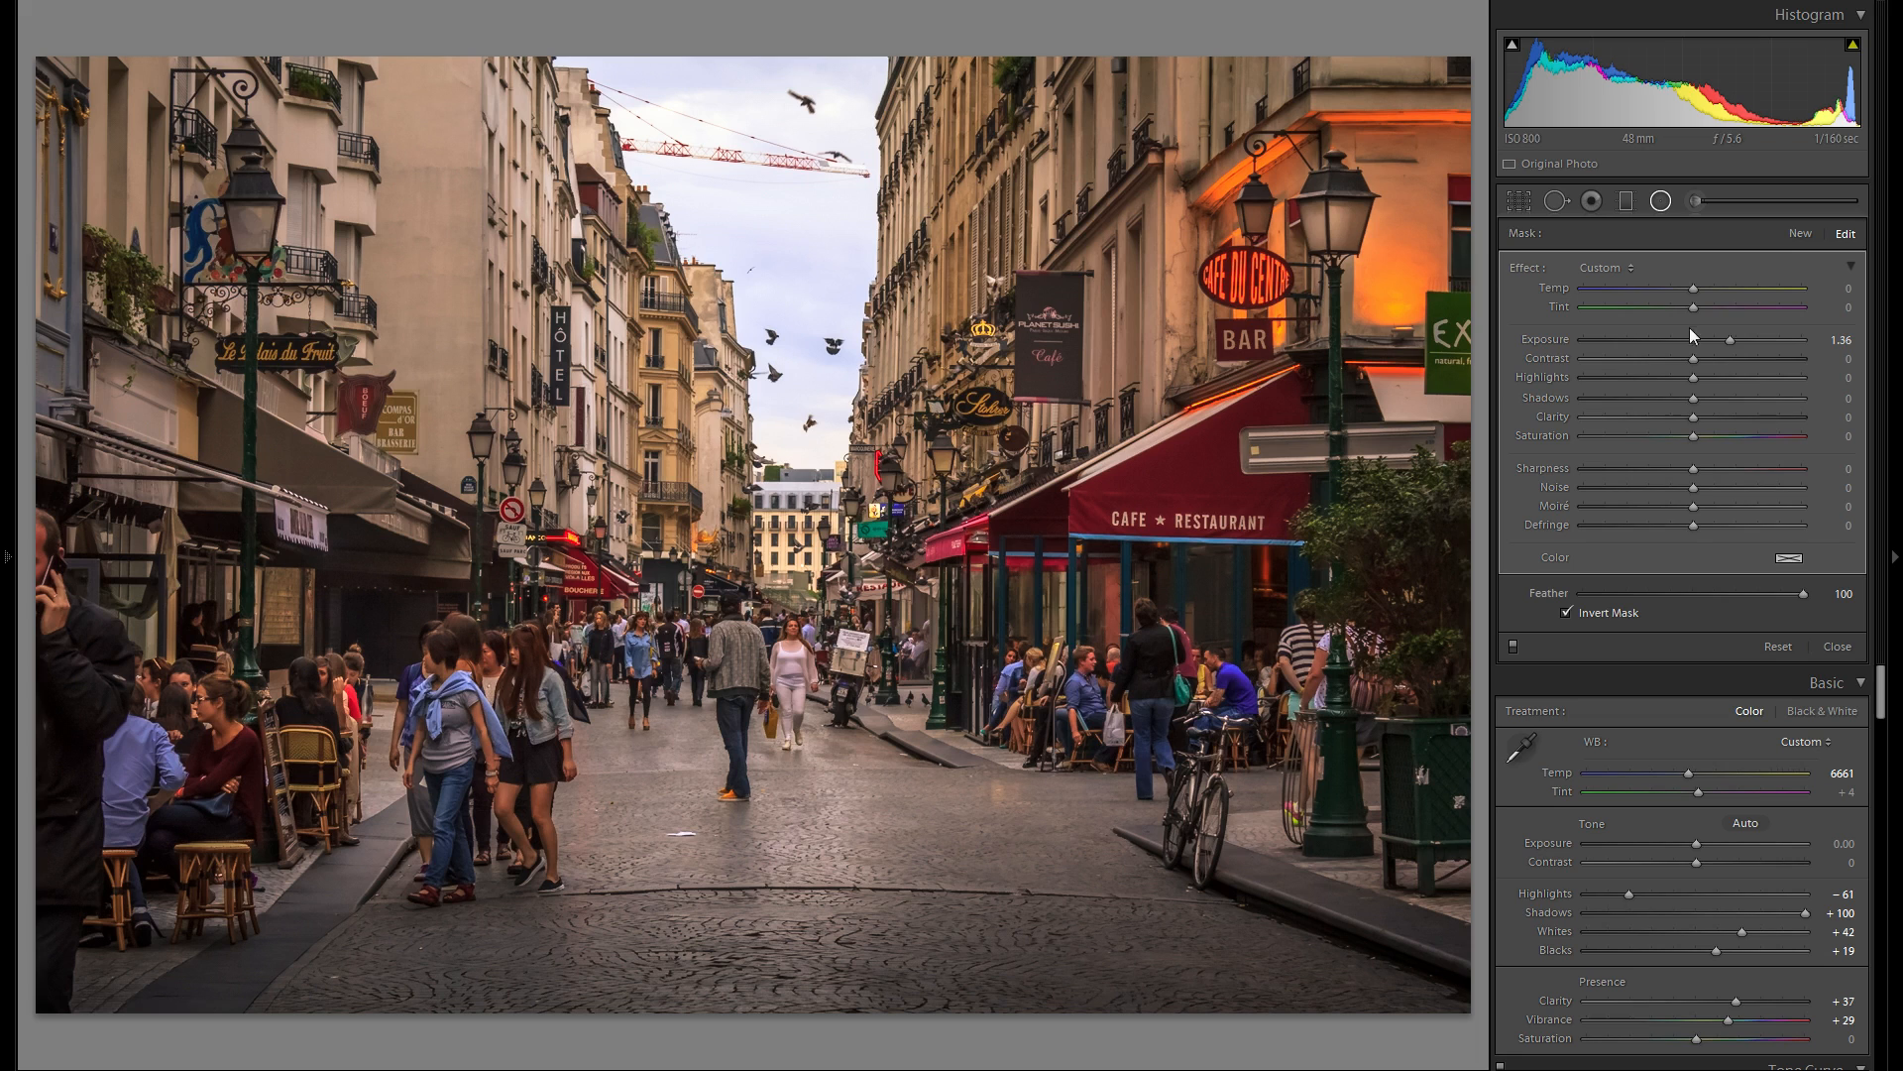
pyautogui.moveTo(1731, 343); pyautogui.dragTo(1775, 341)
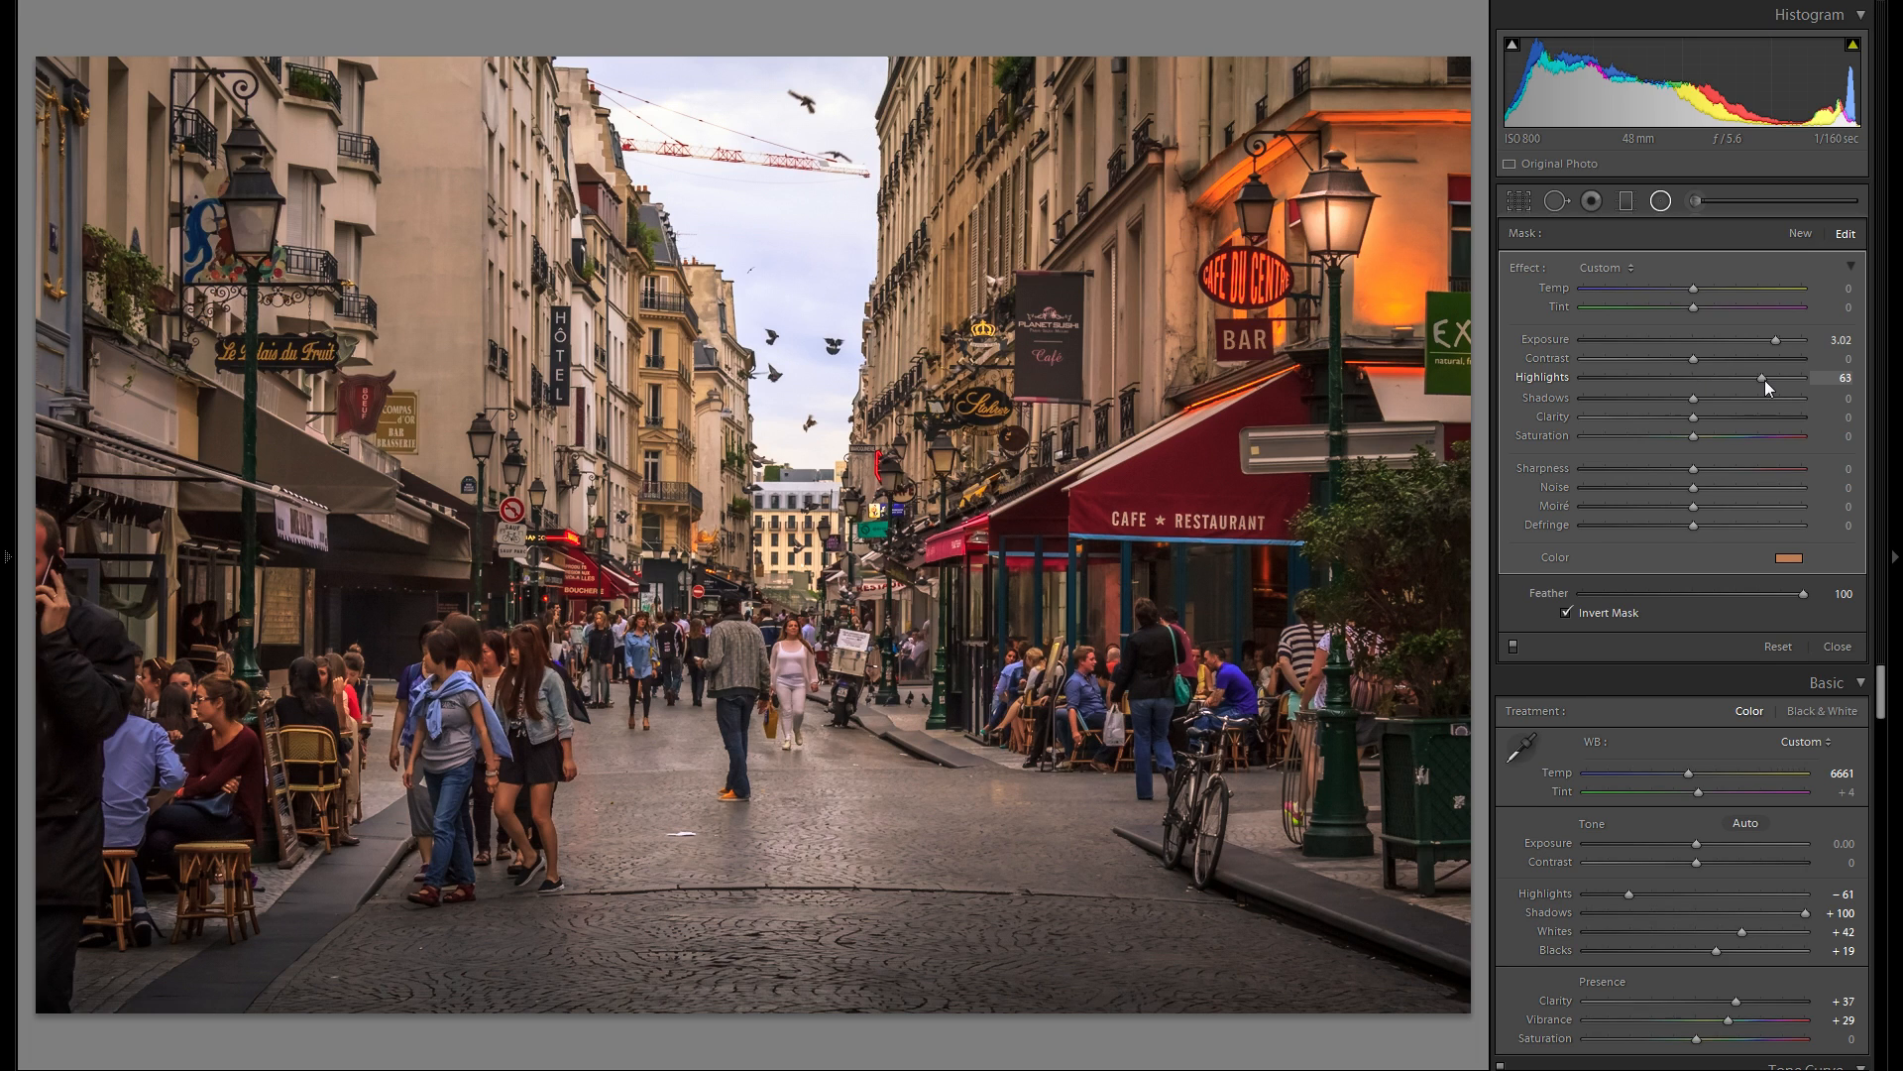
# - Reset the lamp filter's Highlights and set its Clarity to 23
pyautogui.doubleClick(1549, 377)
pyautogui.click(1746, 415)
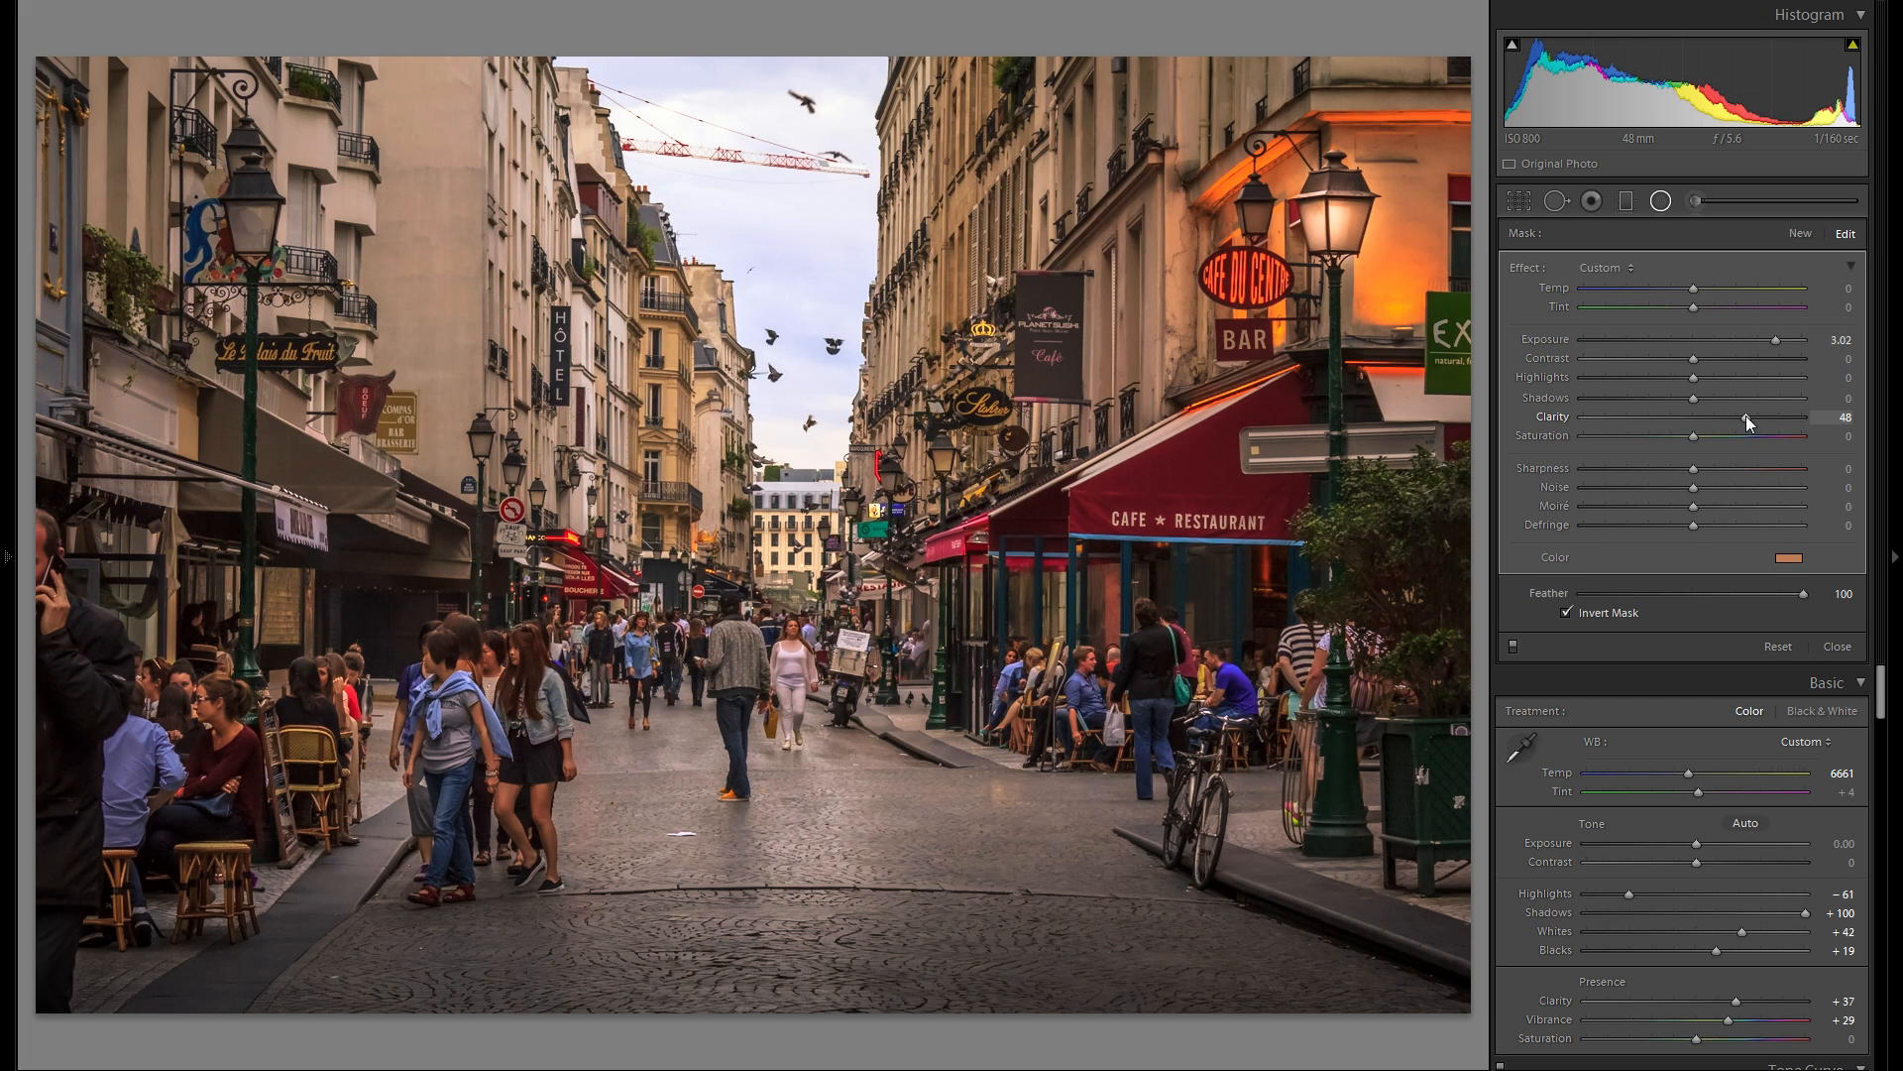
pyautogui.doubleClick(1553, 417)
pyautogui.click(1717, 416)
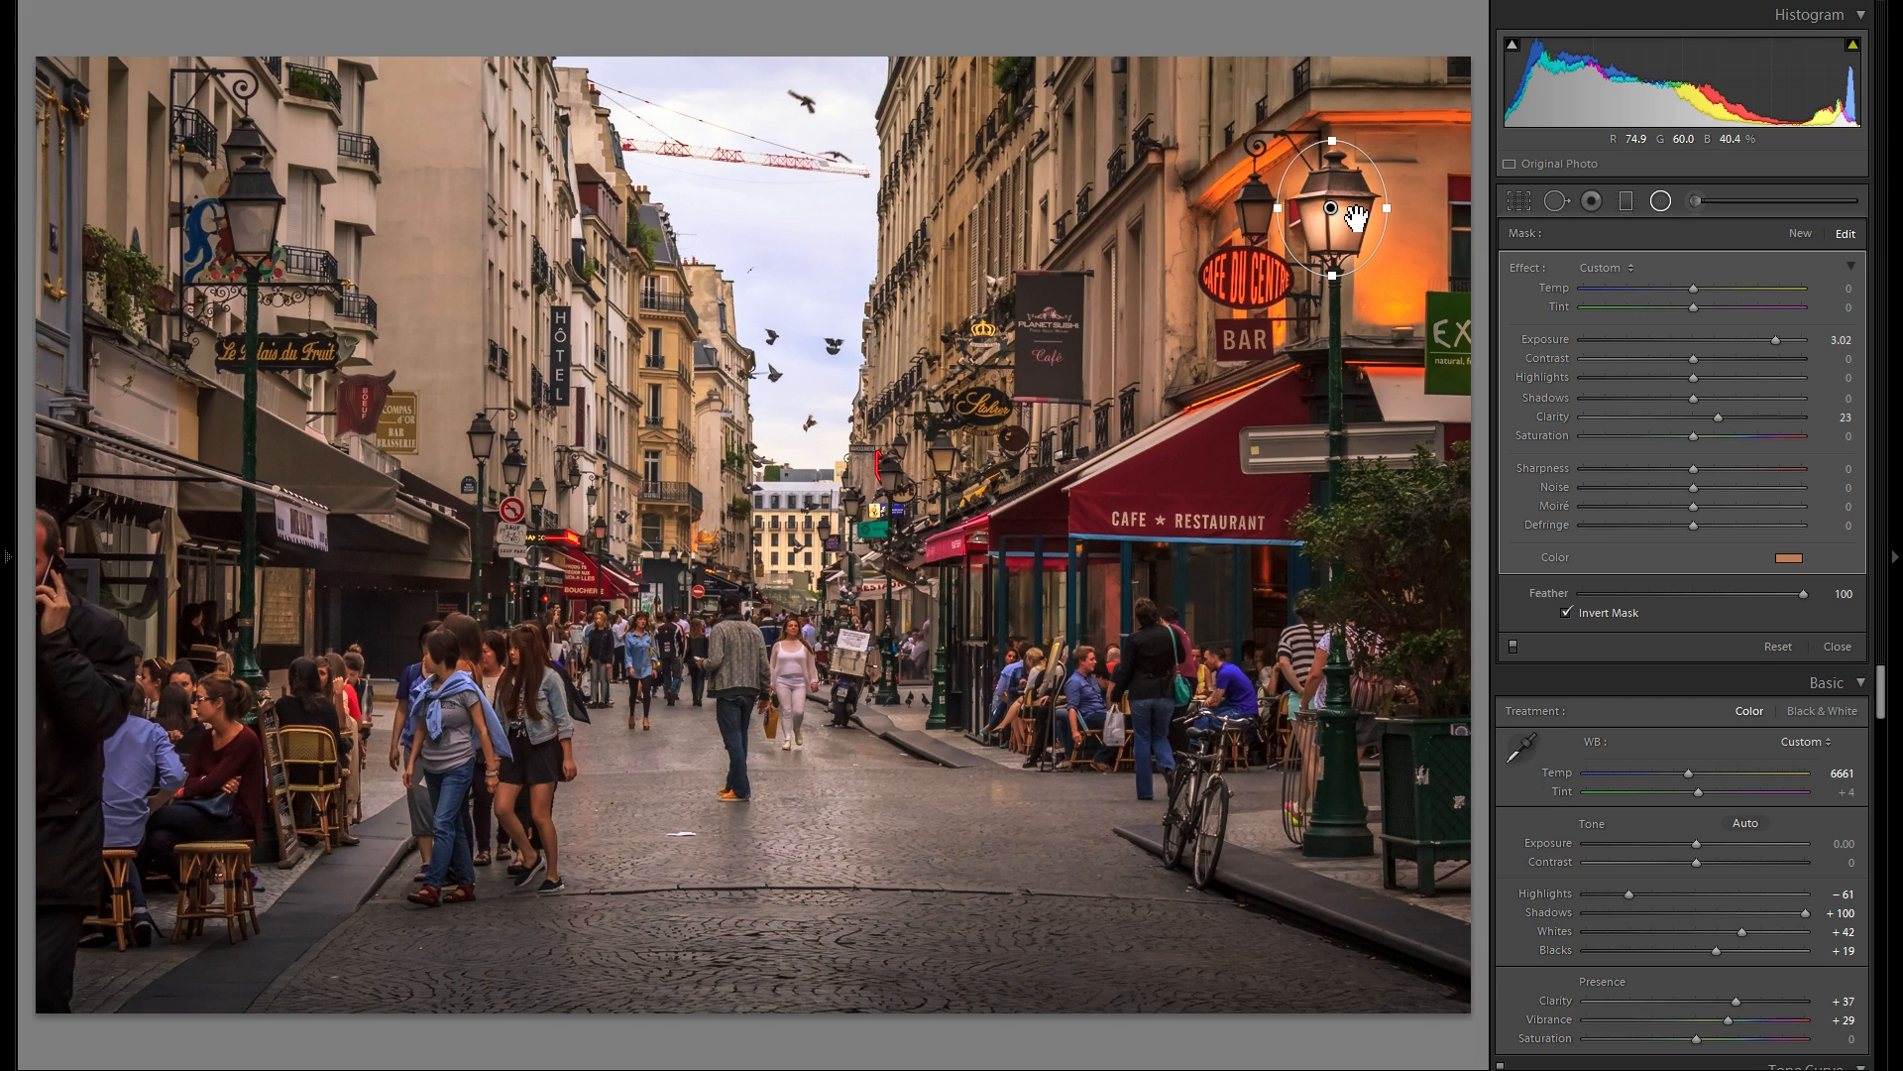
# - Align the filter with the lamp head using a temporary exposure of -4.00, and set the exposure to 3.10
pyautogui.doubleClick(1692, 341)
pyautogui.moveTo(1692, 341); pyautogui.dragTo(1578, 339)
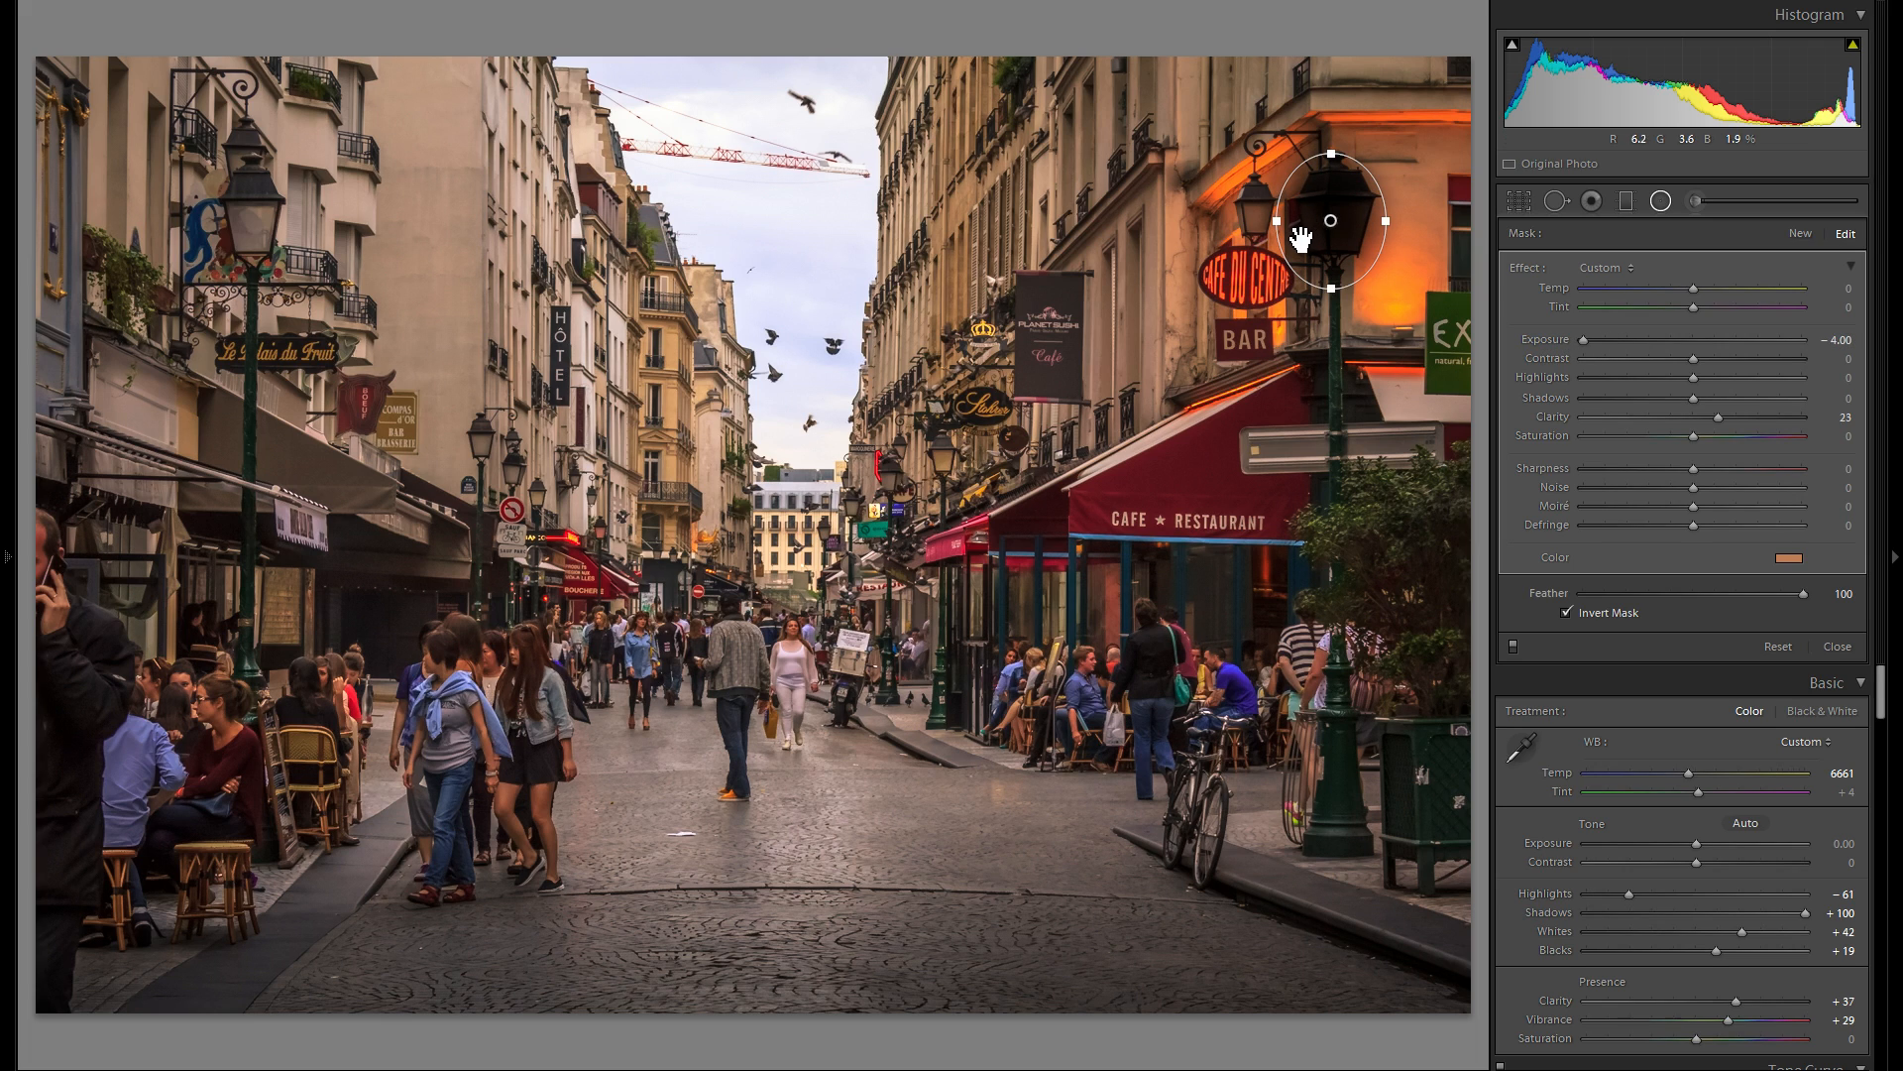
pyautogui.moveTo(1343, 236)
pyautogui.mouseDown()
pyautogui.moveTo(1343, 196)
pyautogui.moveTo(1343, 231)
pyautogui.mouseUp()
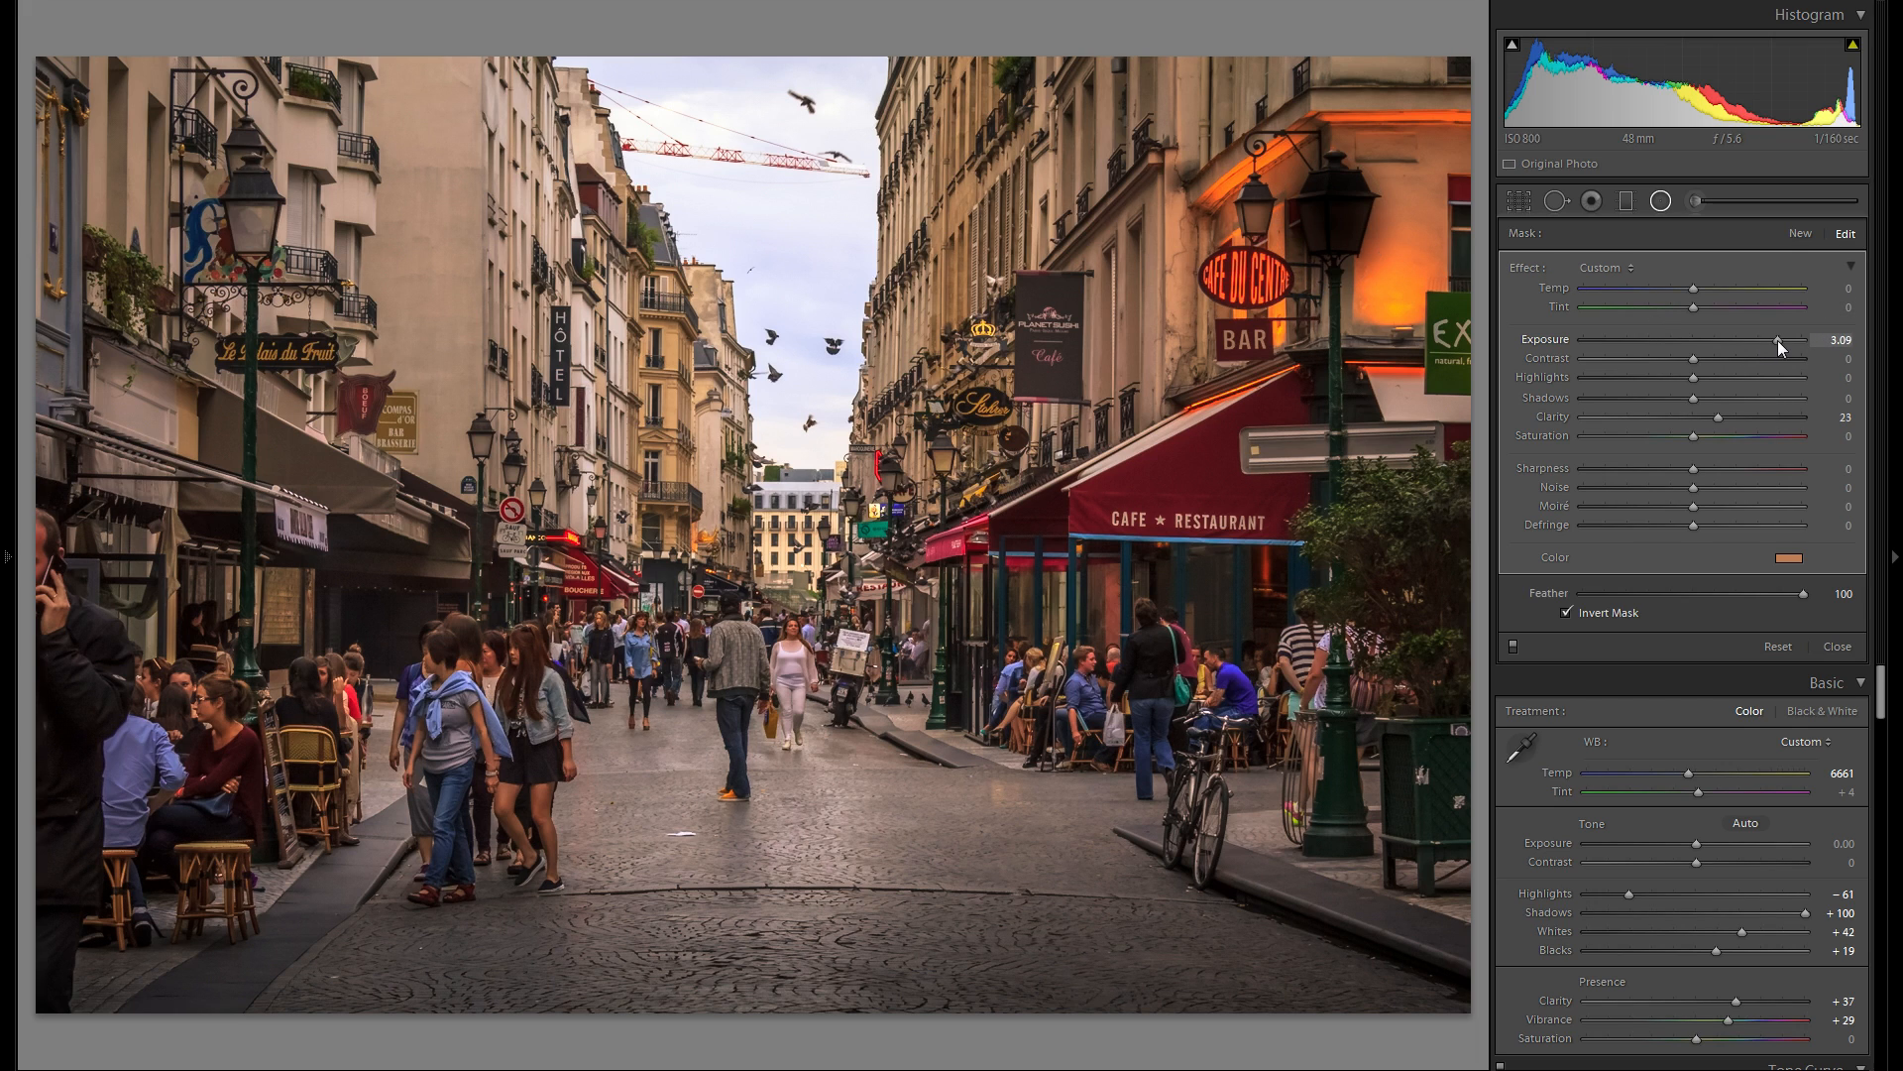
pyautogui.moveTo(1777, 341); pyautogui.dragTo(1777, 341)
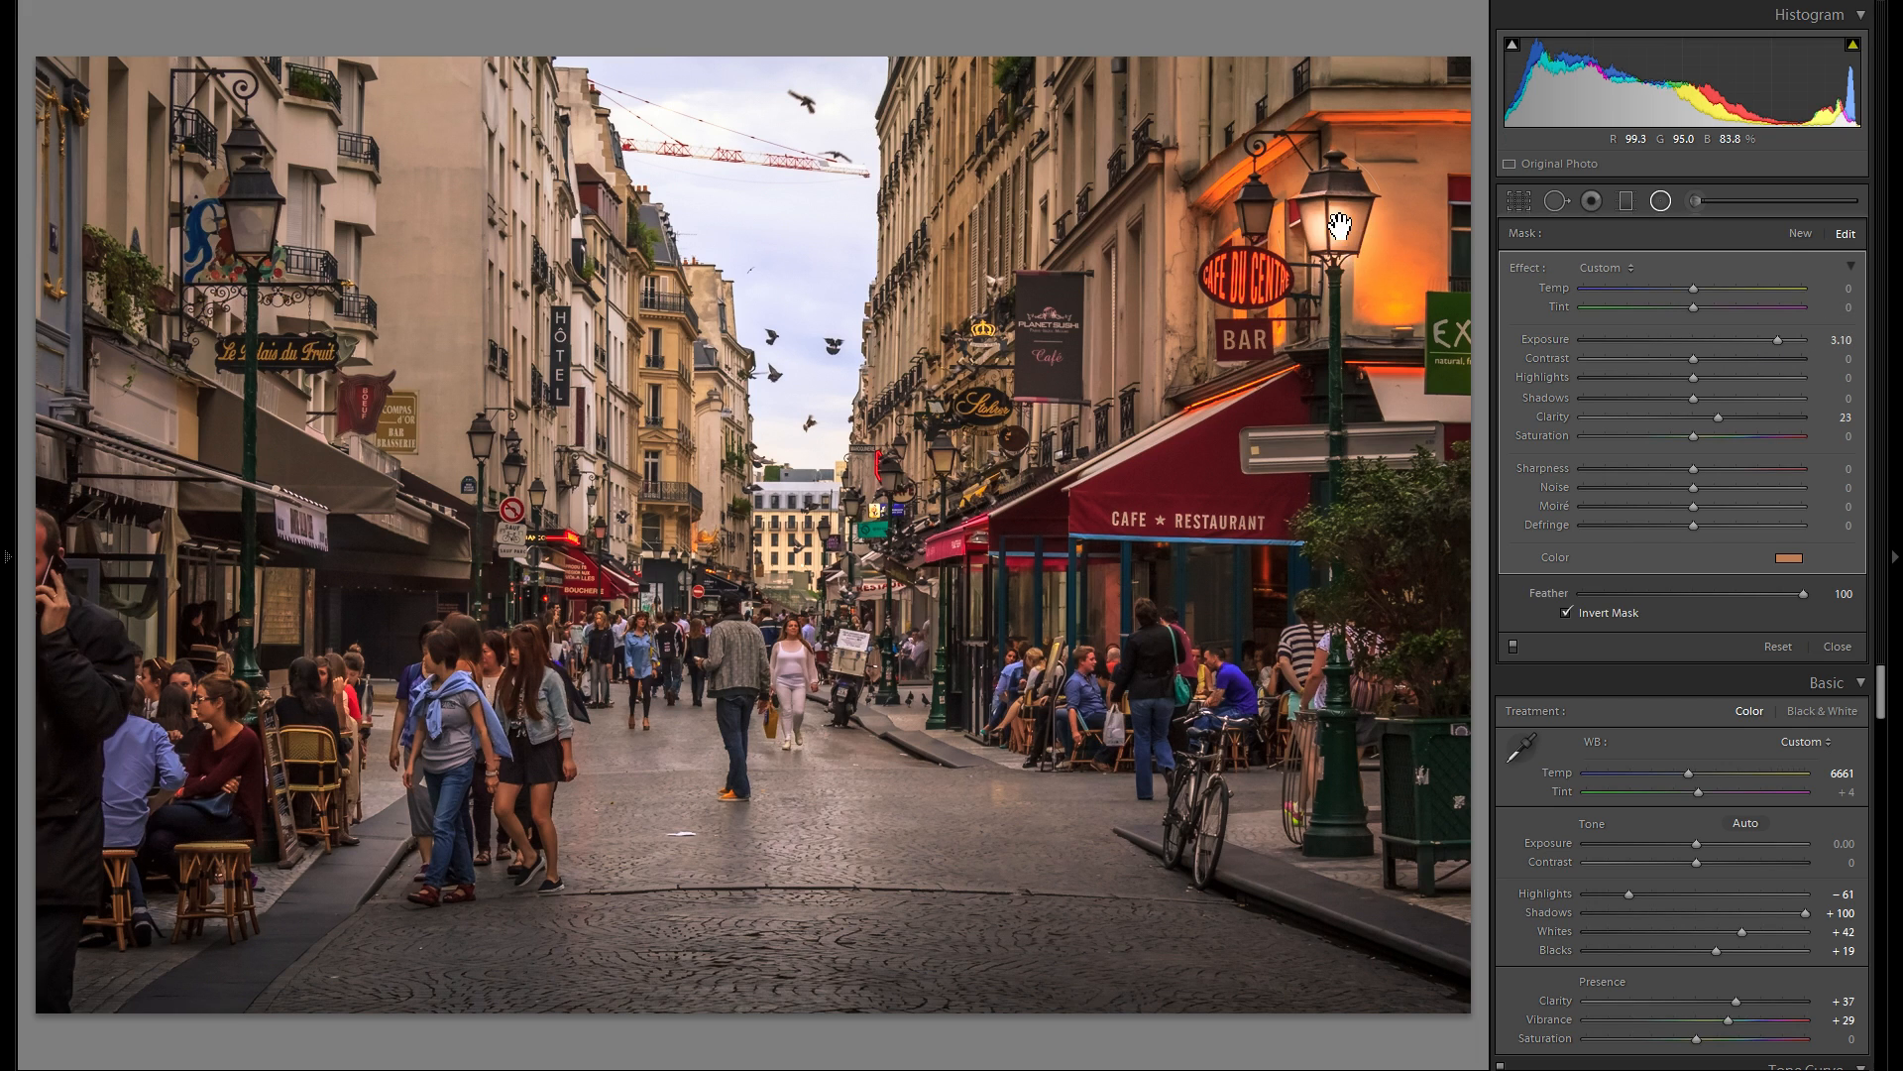
# - Shrink and recenter the radial filter to fit the large lamp's head, and make its color tint a stronger orange
pyautogui.moveTo(1346, 227)
pyautogui.mouseDown()
pyautogui.moveTo(1390, 216)
pyautogui.moveTo(1351, 221)
pyautogui.mouseUp()
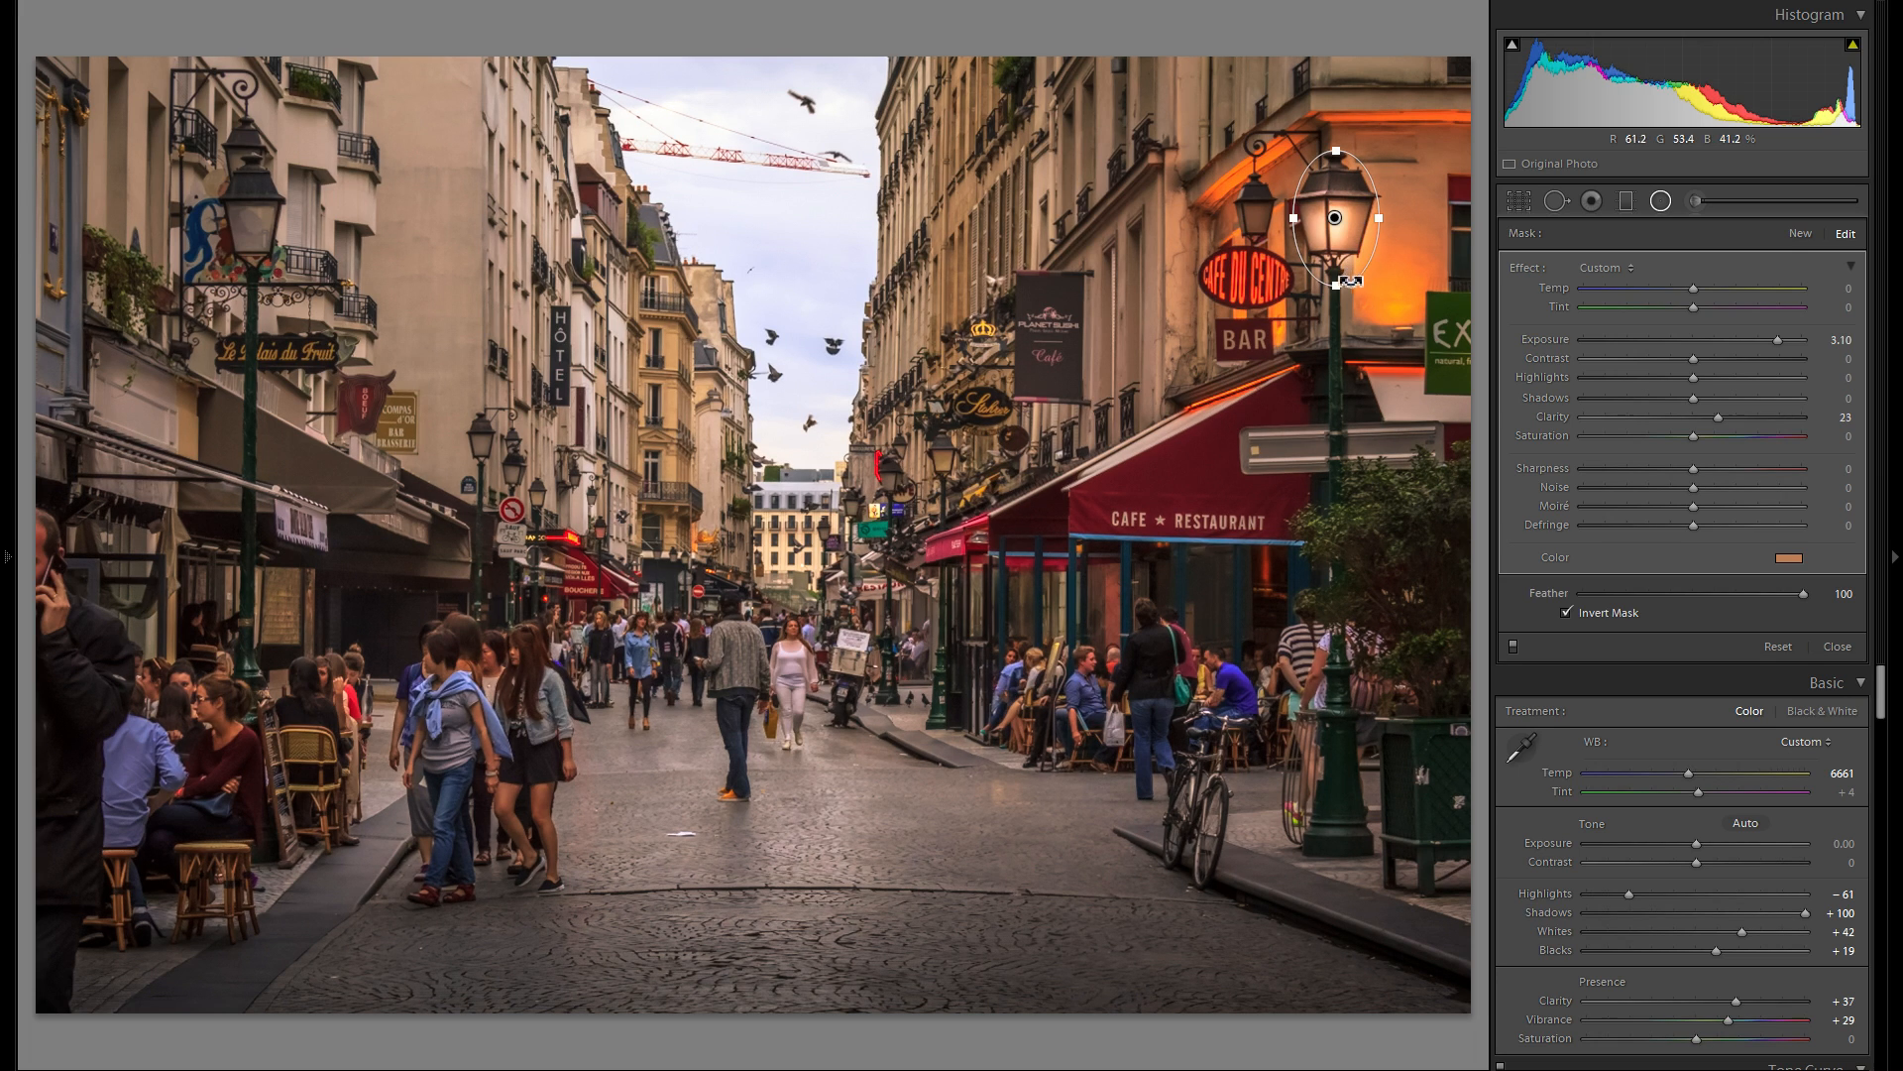
pyautogui.moveTo(1338, 286); pyautogui.dragTo(1342, 273)
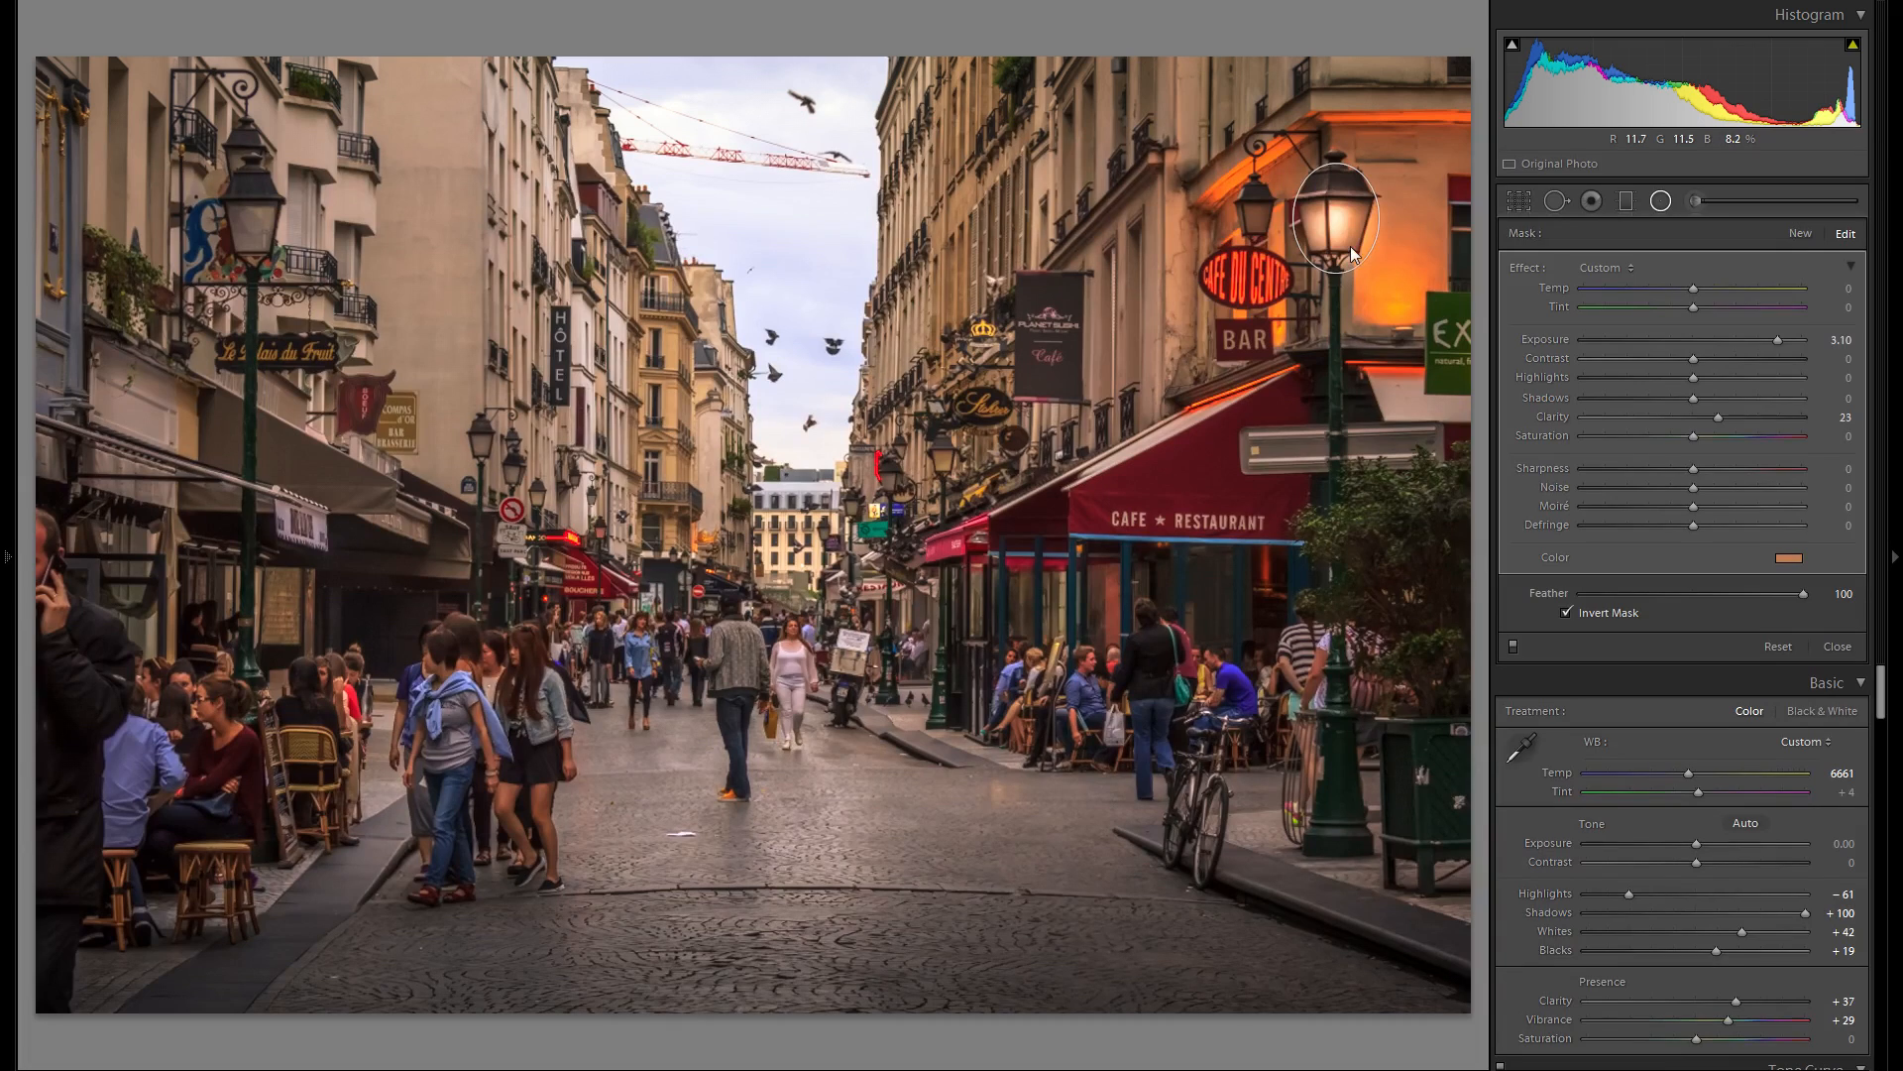
pyautogui.moveTo(1358, 242); pyautogui.dragTo(1357, 240)
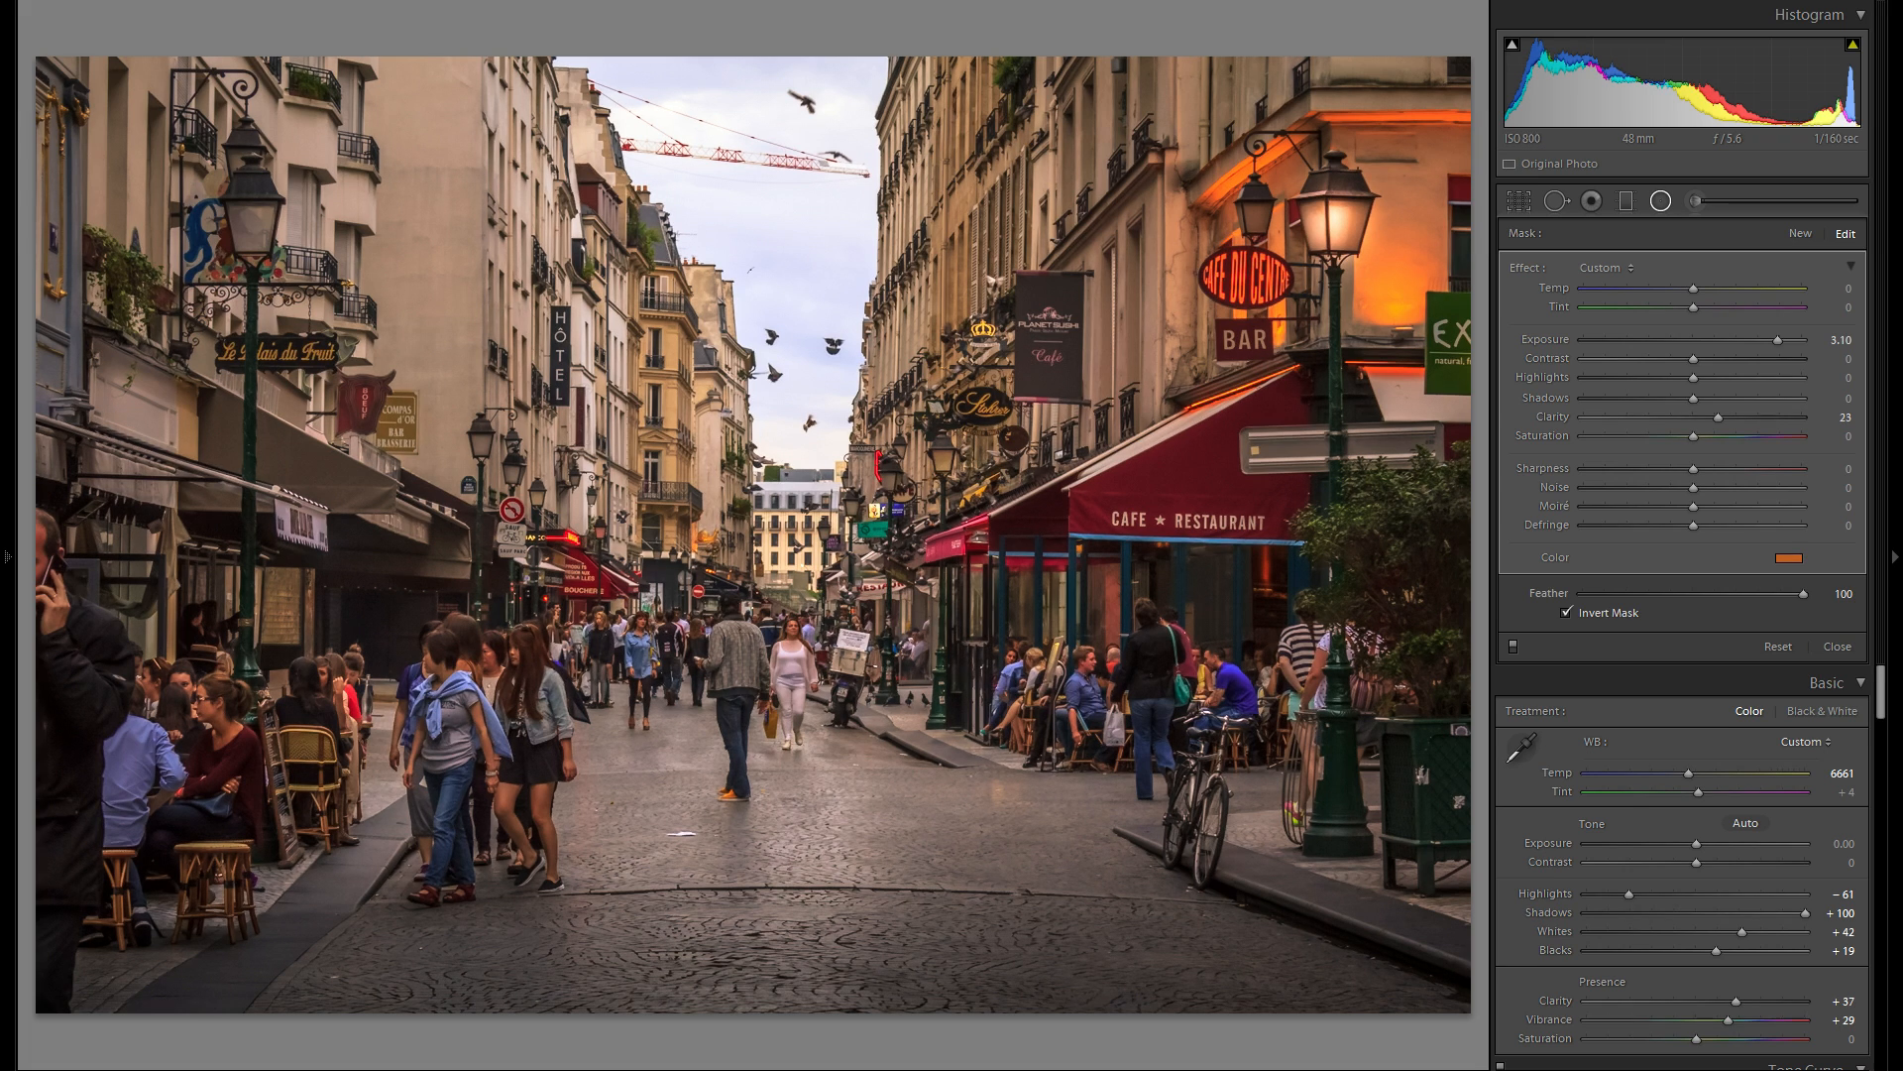
# - Duplicate the radial filter onto the smaller hanging lamp, shrink it to fit, and set exposure 3.28 and a paler orange tint
pyautogui.moveTo(1323, 229)
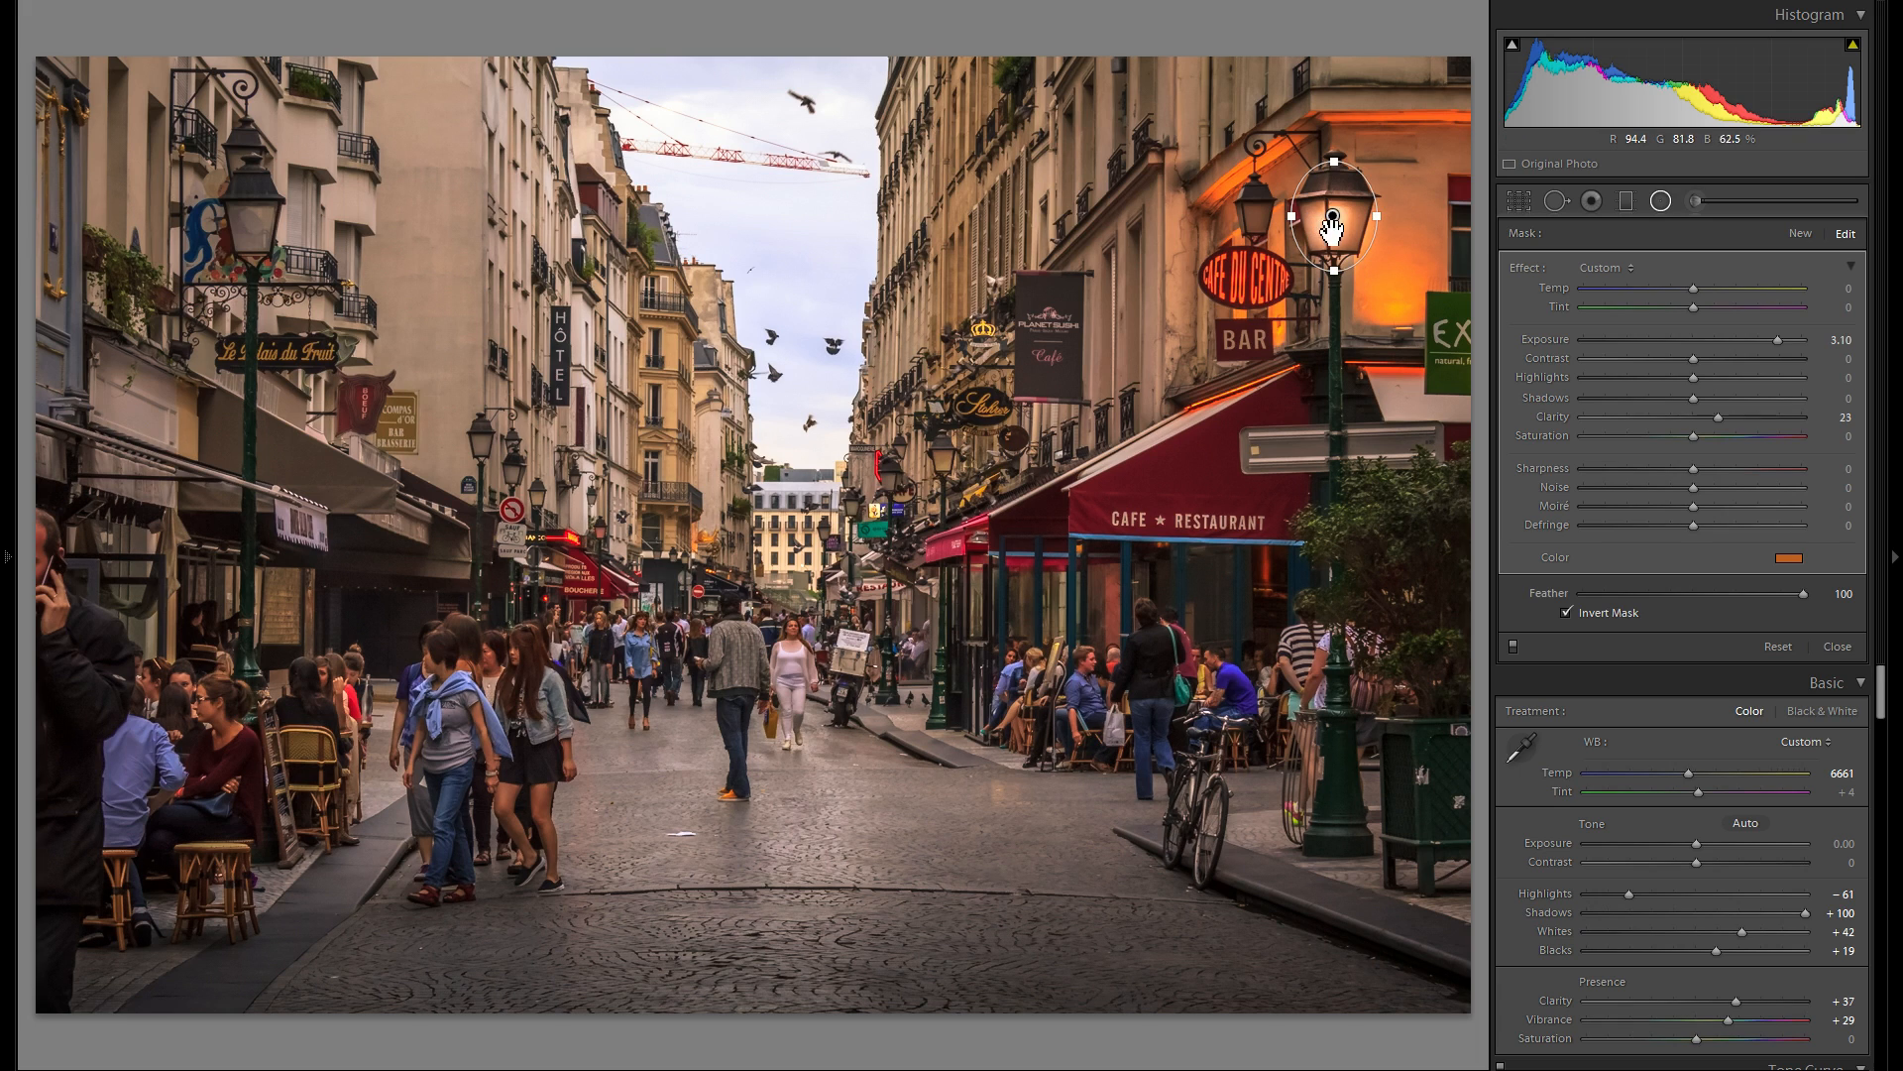
pyautogui.rightClick(1350, 238)
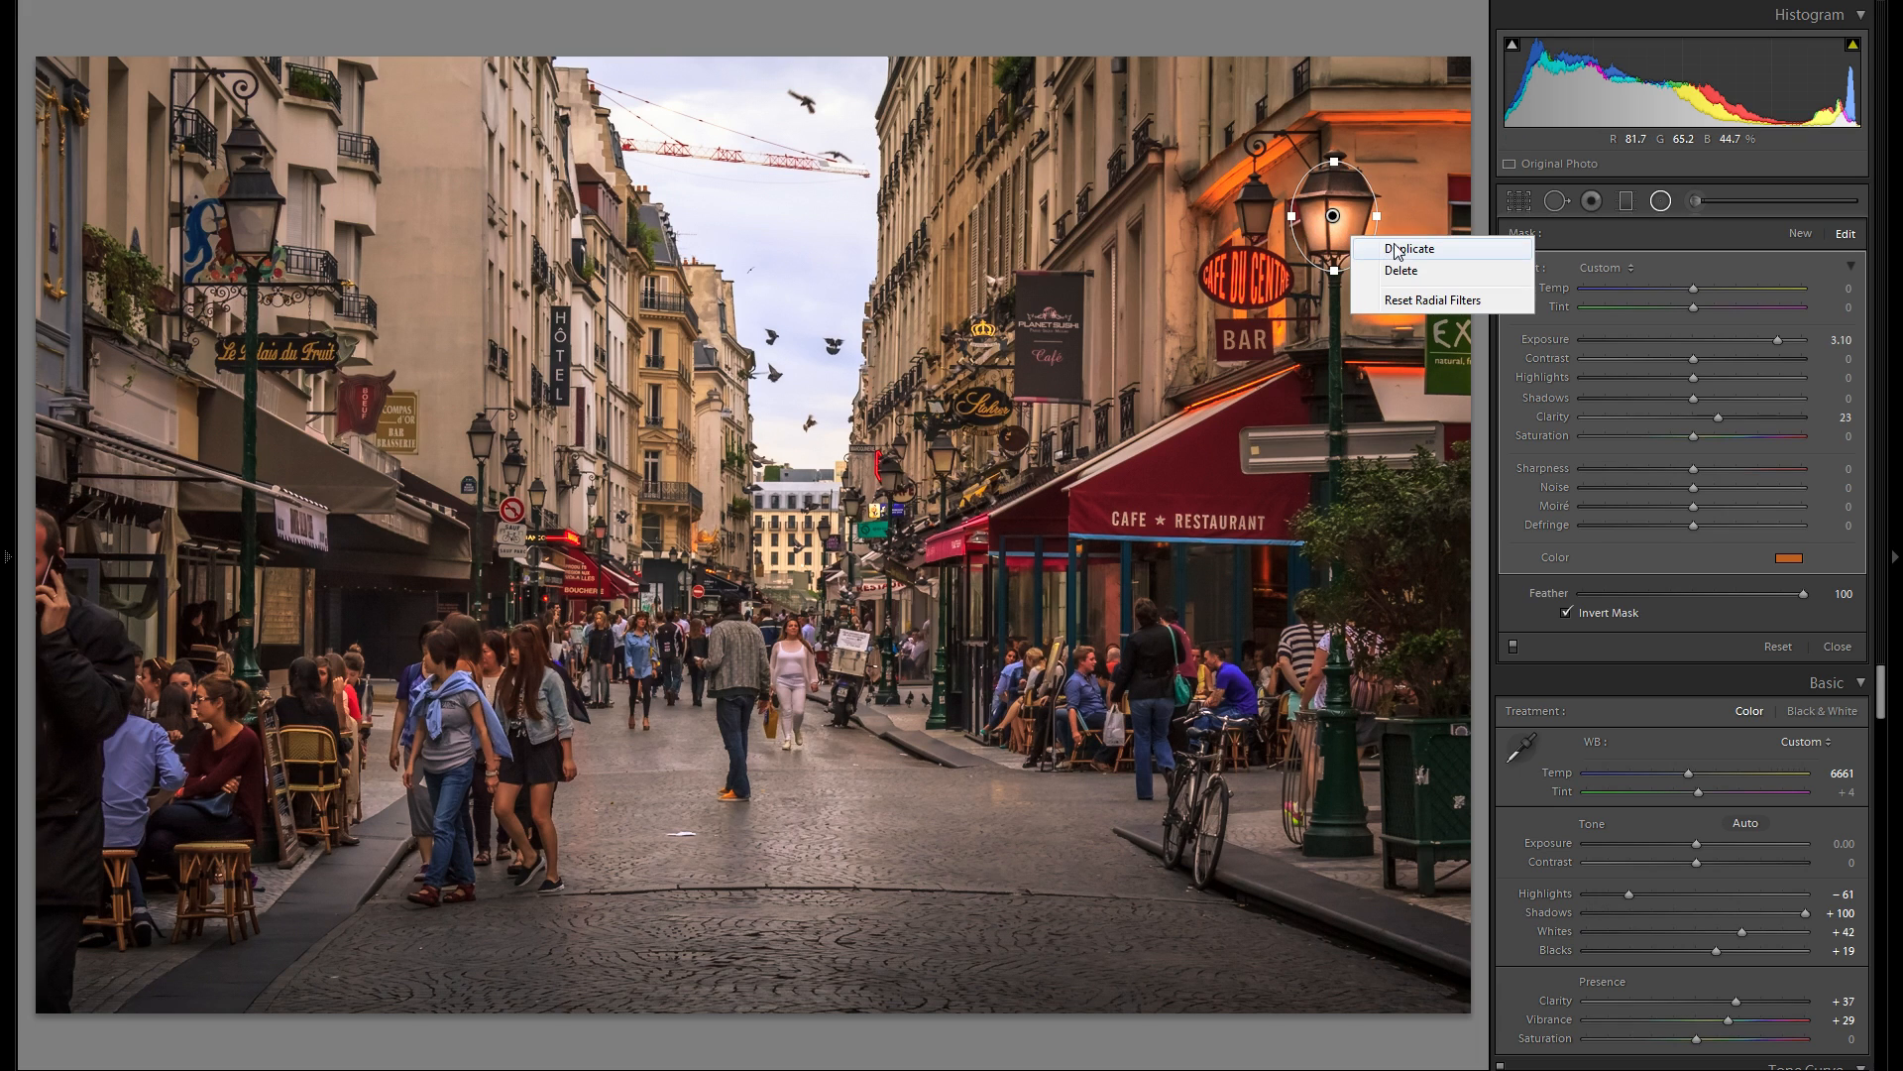
pyautogui.click(1346, 233)
pyautogui.moveTo(1342, 232); pyautogui.dragTo(1261, 219)
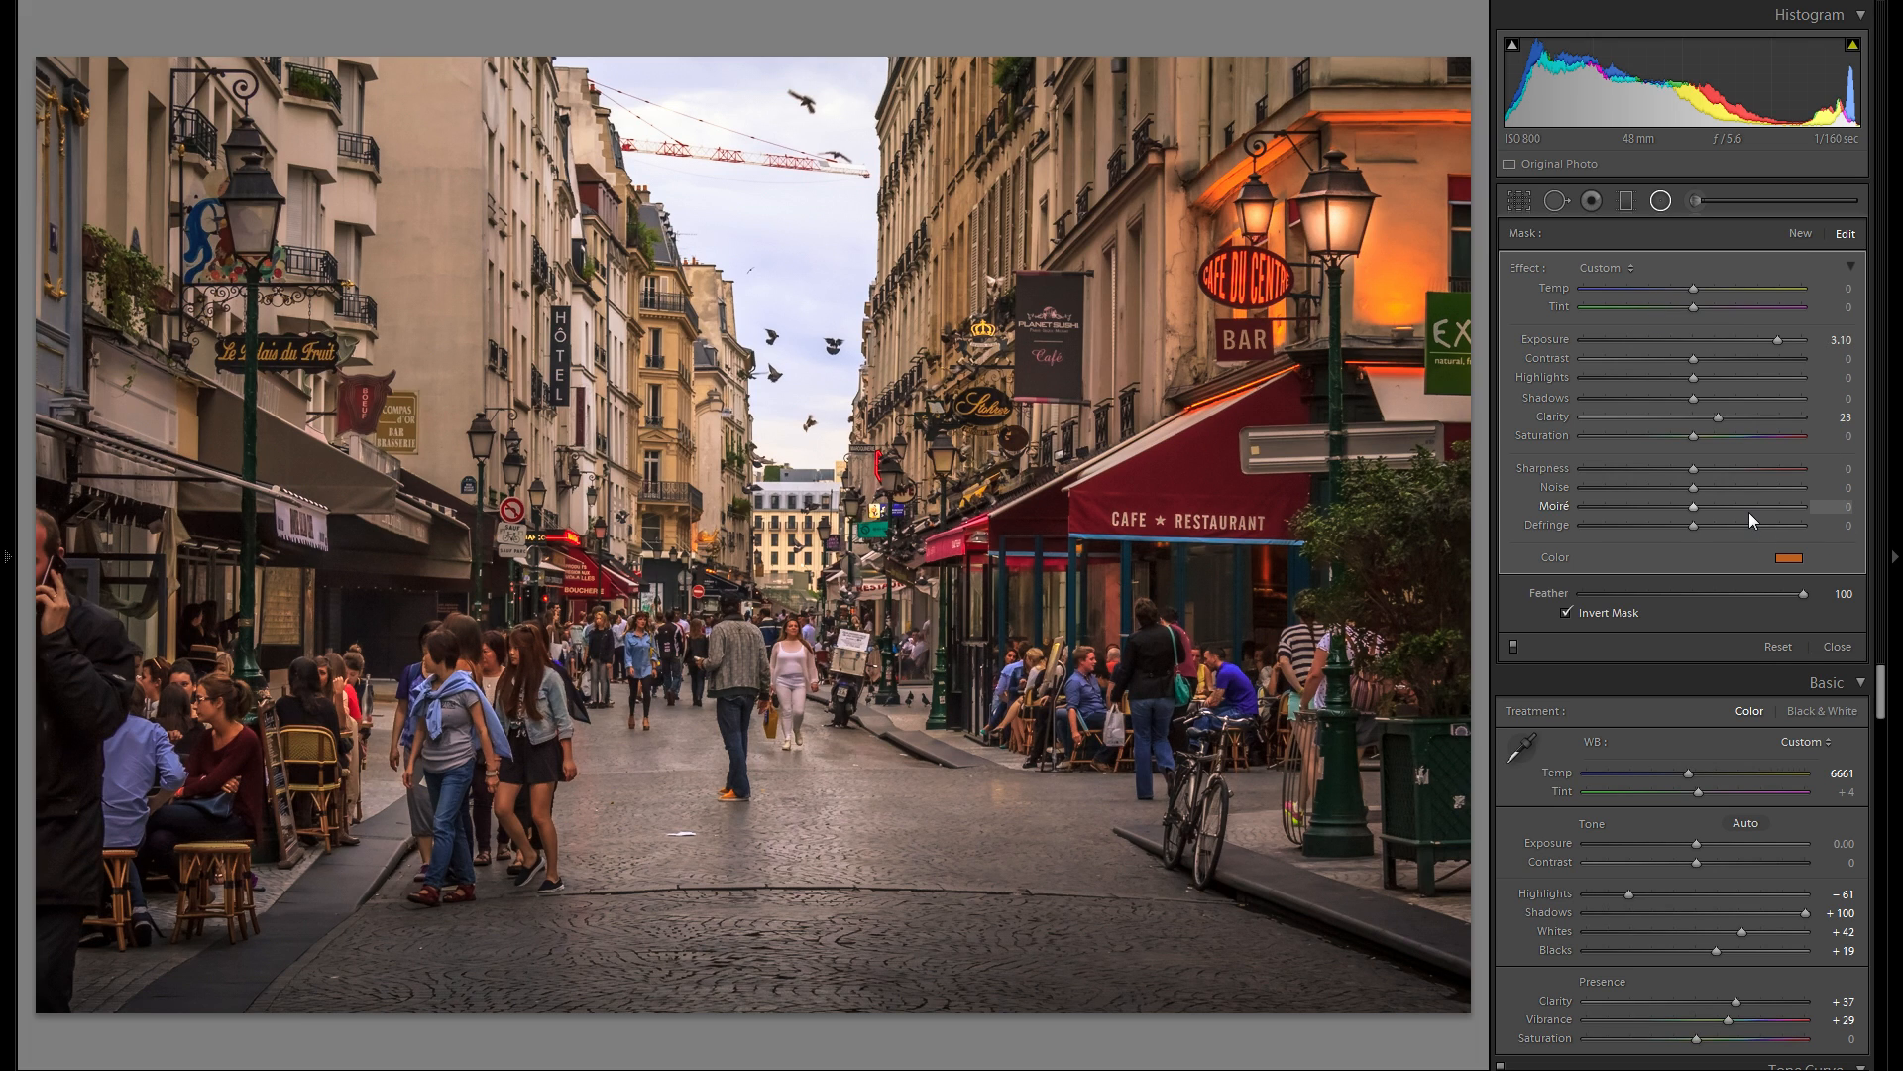
pyautogui.click(1794, 557)
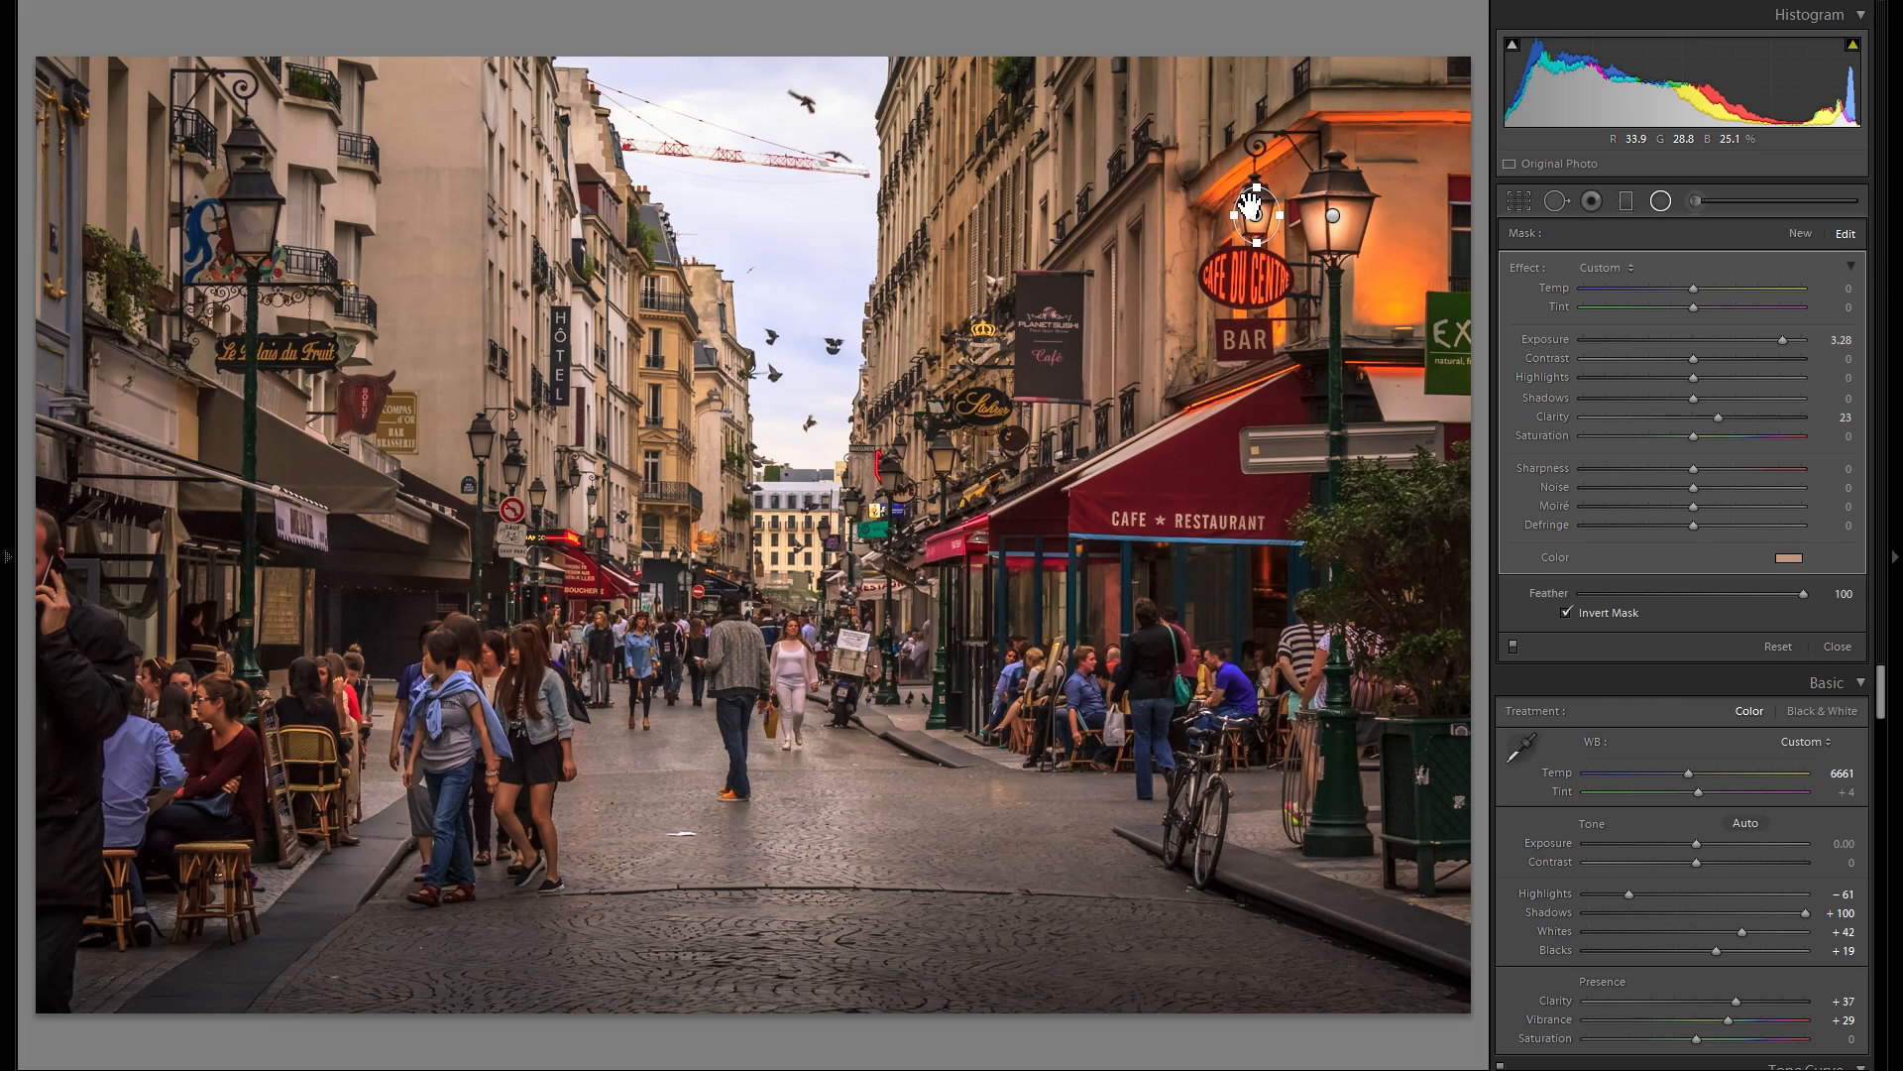
# - Duplicate the small lamp's radial filter onto the street lamp farther down by the café awning and set its exposure to 2.37
pyautogui.rightClick(1259, 211)
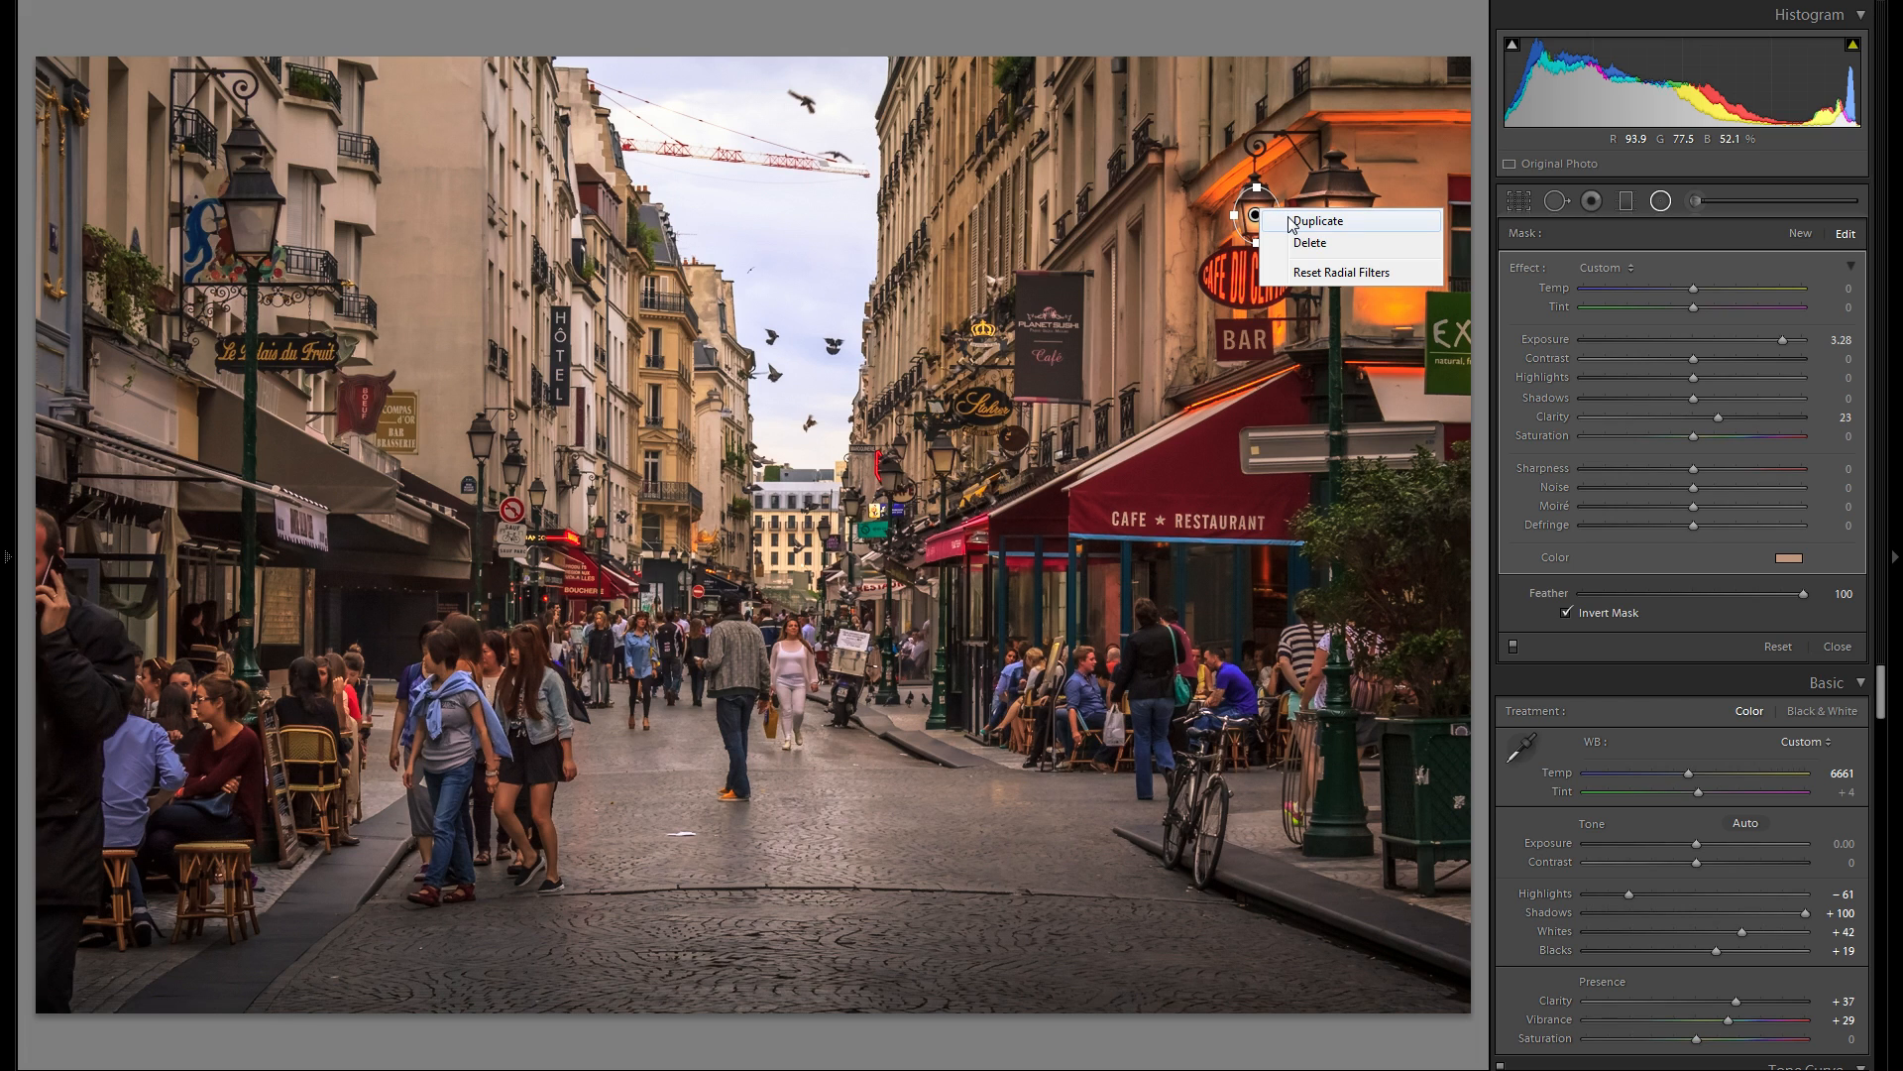
pyautogui.click(1299, 221)
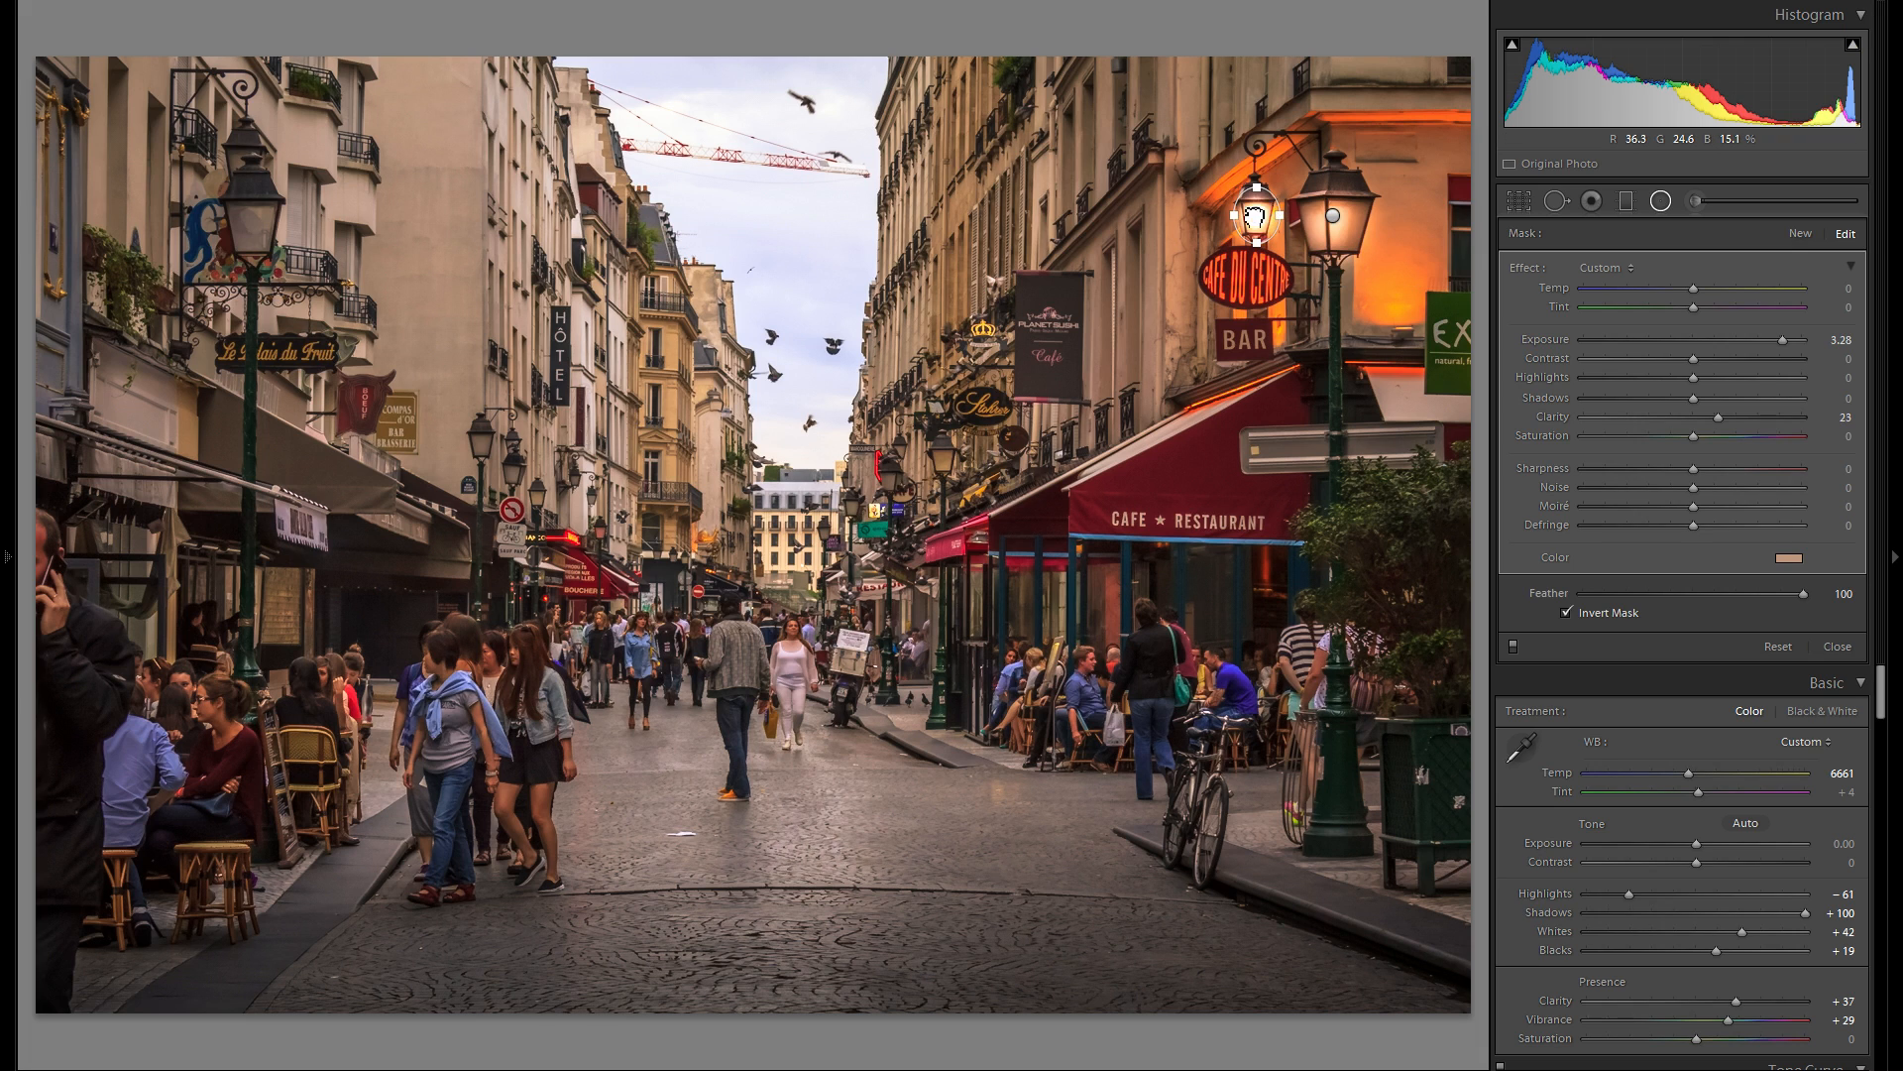
pyautogui.moveTo(1025, 407); pyautogui.dragTo(950, 453)
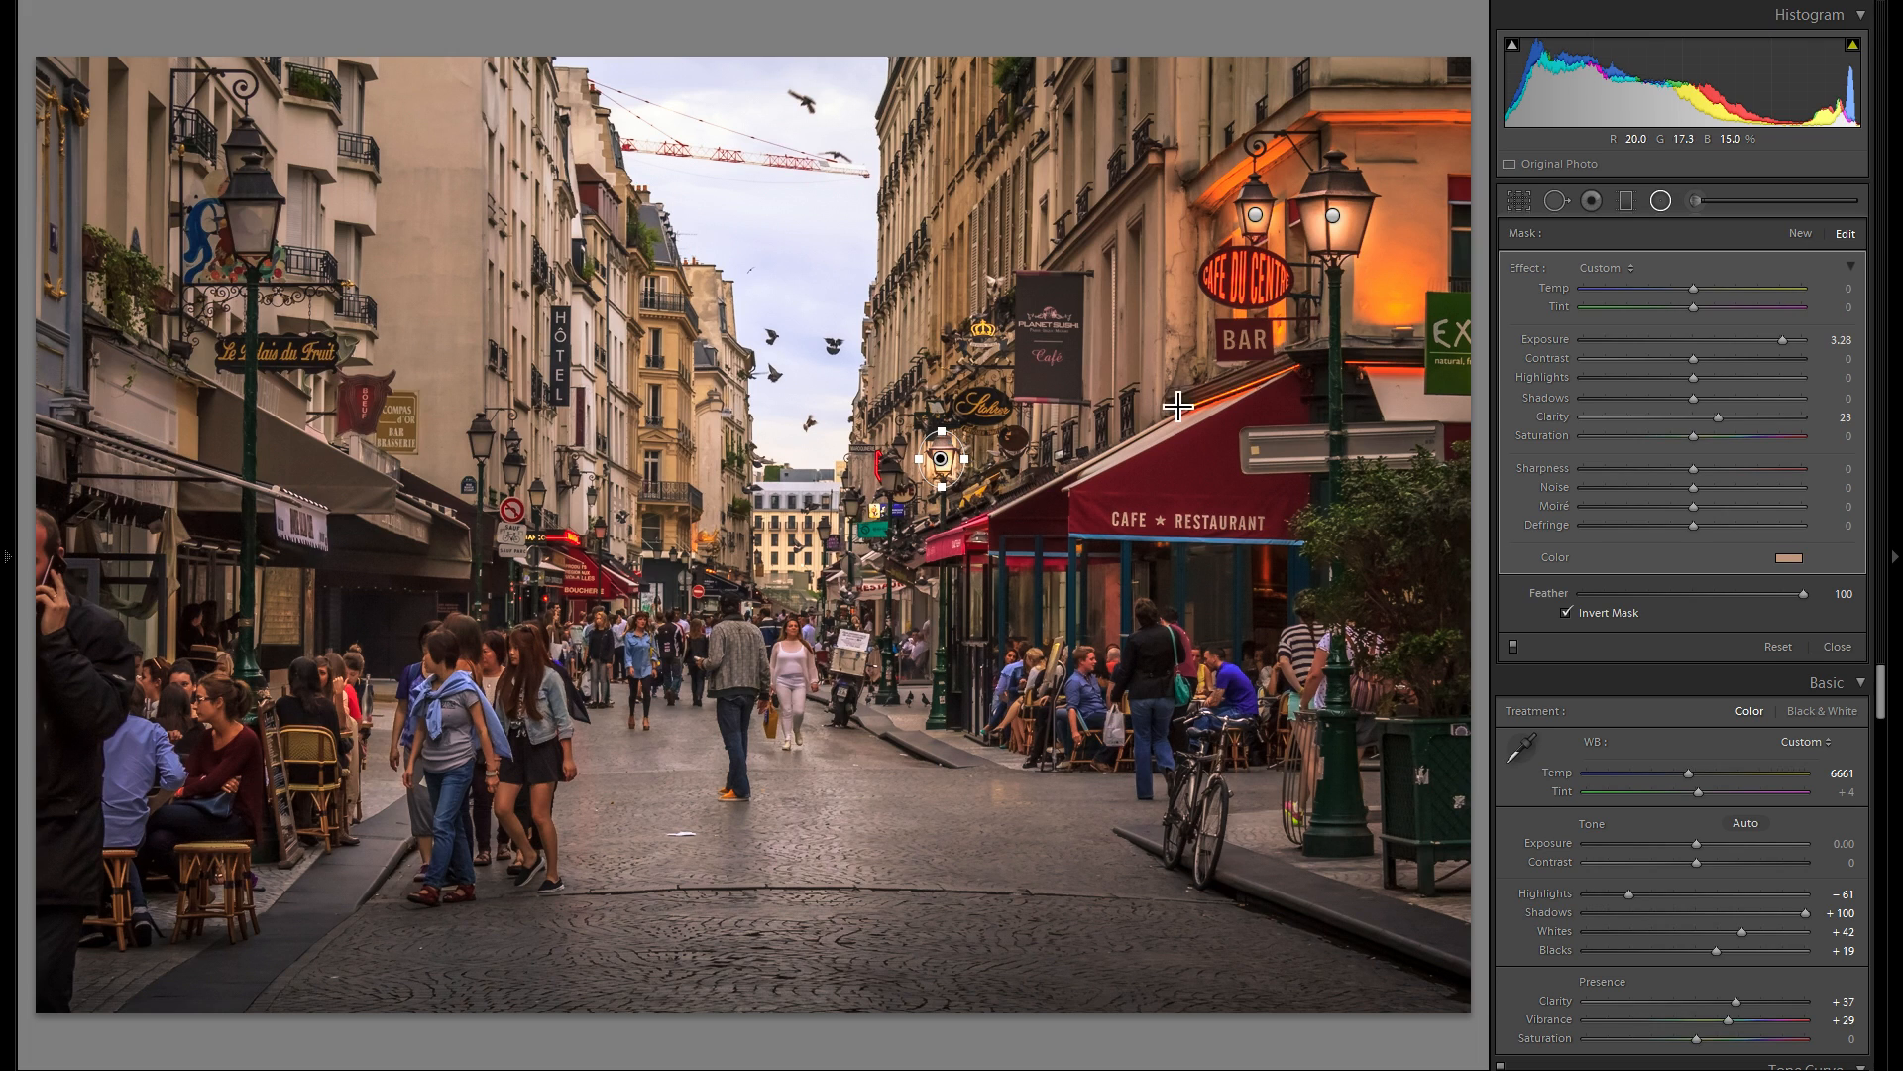
pyautogui.moveTo(1782, 340); pyautogui.dragTo(1757, 340)
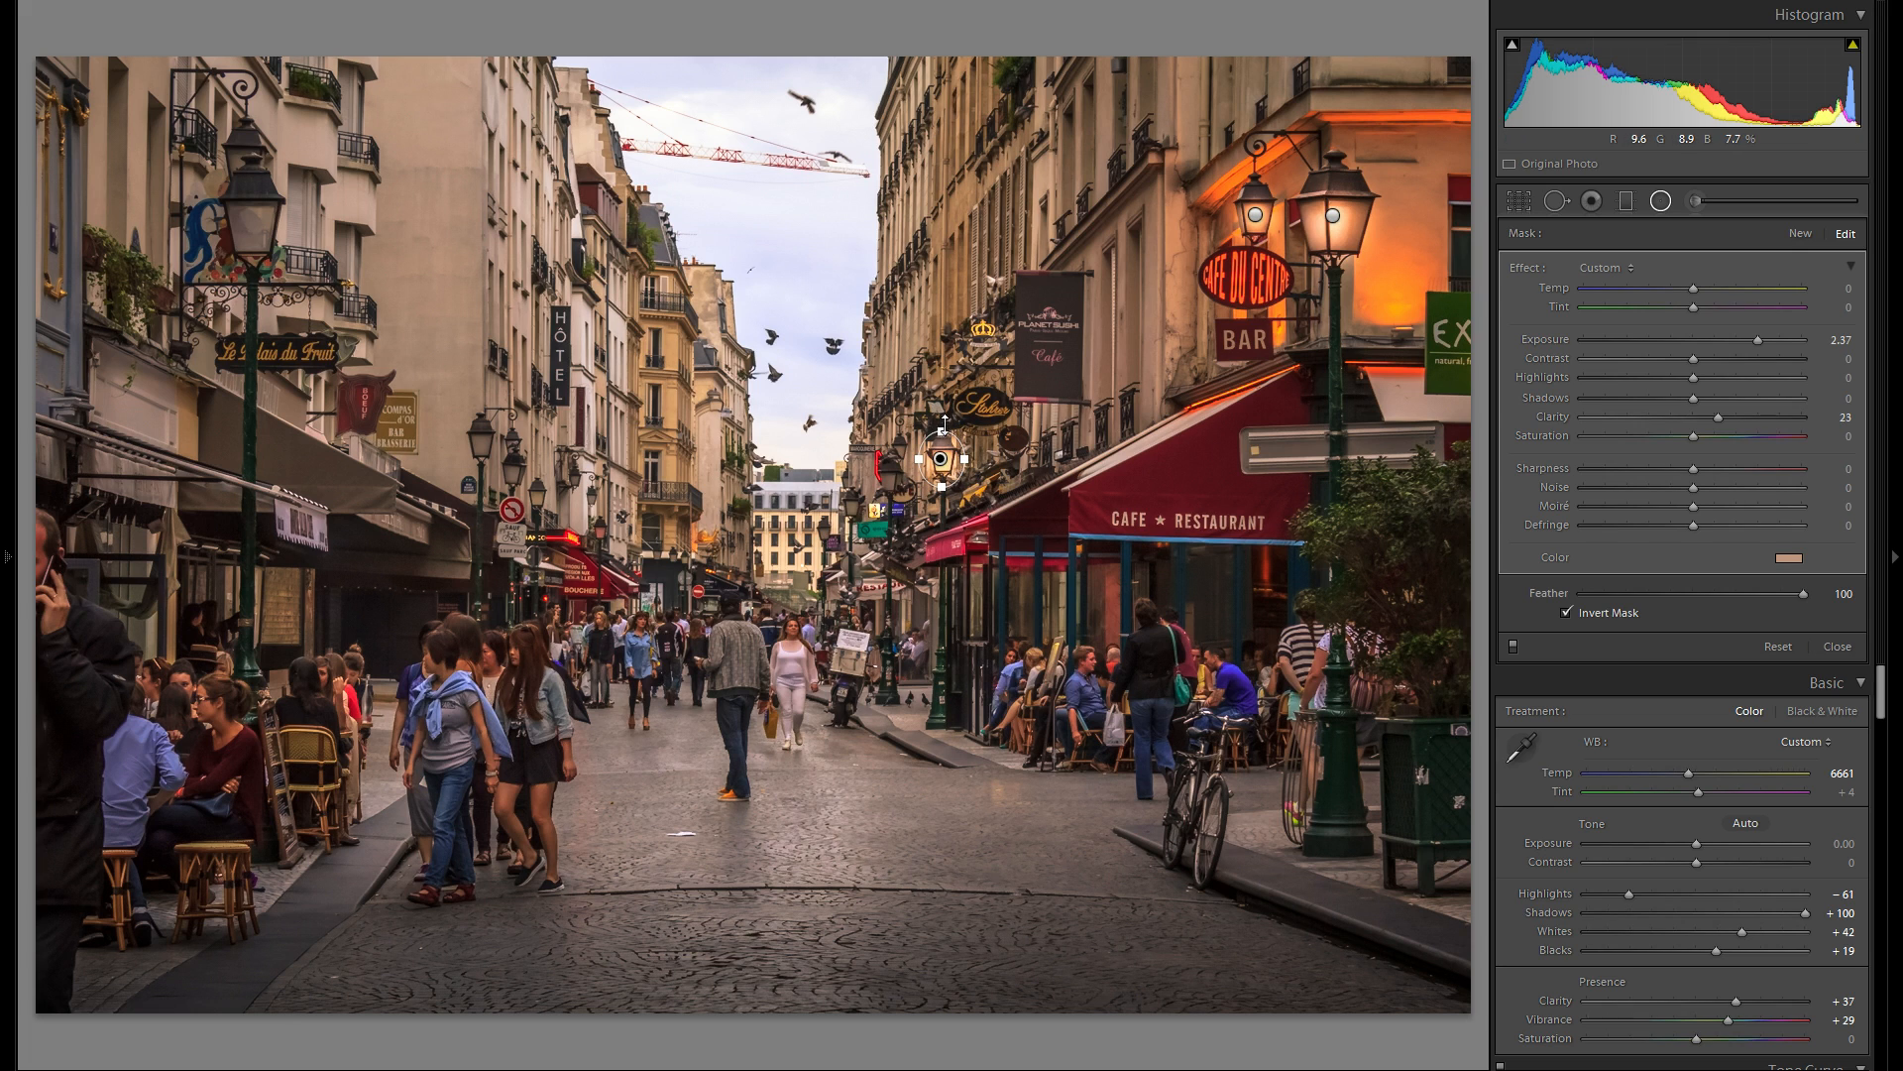
pyautogui.moveTo(960, 457); pyautogui.dragTo(955, 458)
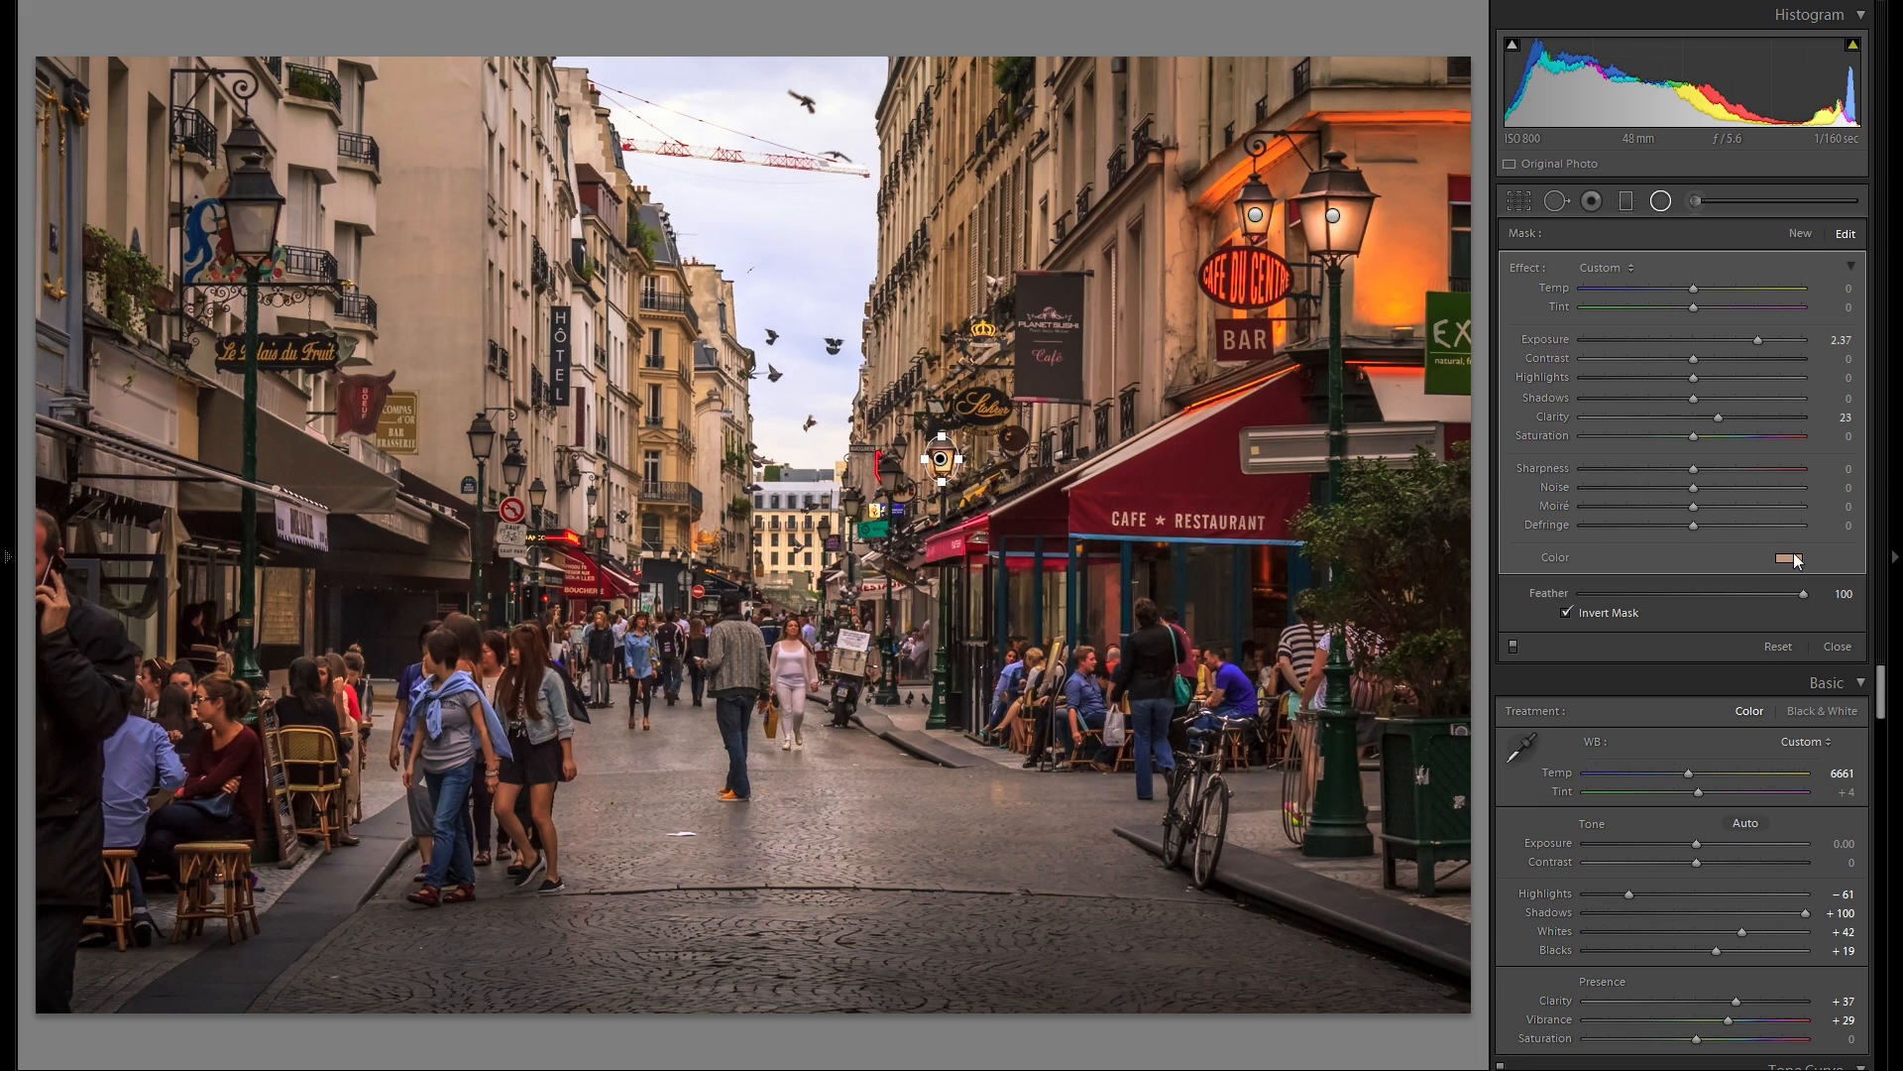